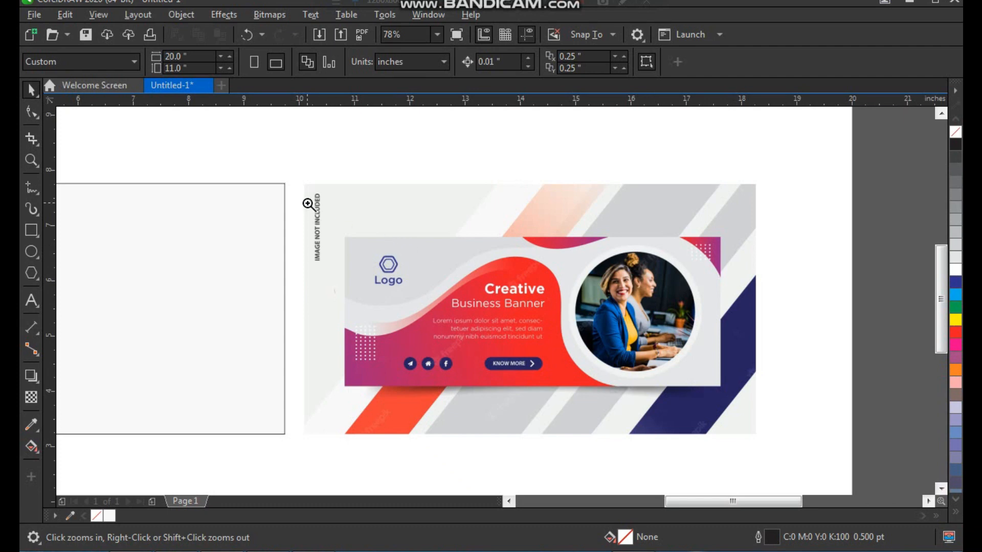
Trace the reference banner with a rectangle about 6.78 by 2.71 inches and set its outline width to 2.0 pt.
{"action": "left_click", "coordinate": [32, 231]}
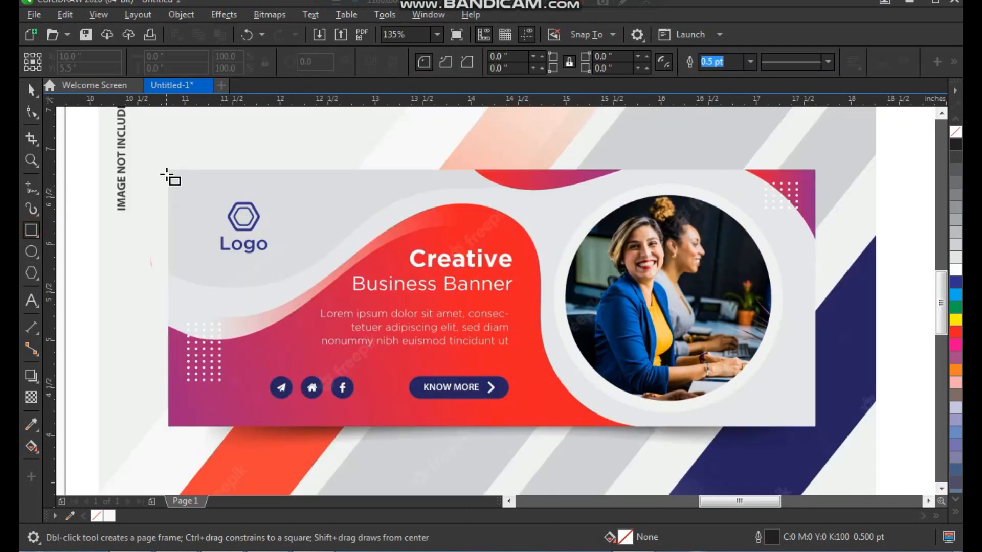
{"action": "left_click_drag", "start_coordinate": [169, 169], "coordinate": [815, 427]}
{"action": "key", "text": "space"}
{"action": "scroll", "coordinate": [415, 309], "scroll_direction": "down", "scroll_amount": 2}
{"action": "key", "text": "F2"}
{"action": "left_click_drag", "start_coordinate": [258, 200], "coordinate": [663, 443]}
{"action": "left_click", "coordinate": [750, 62]}
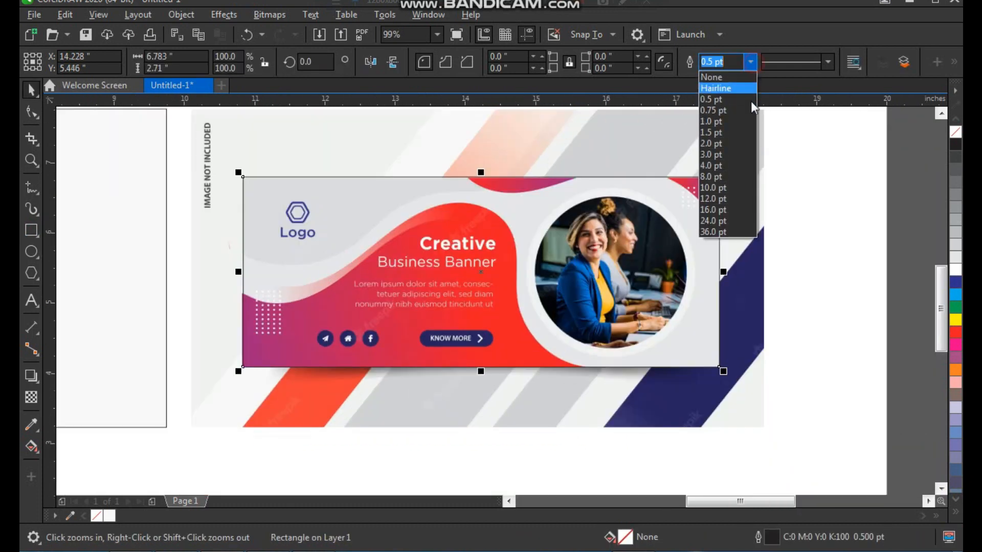
{"action": "left_click", "coordinate": [737, 148]}
Draw a five-node Bézier line about 4.93 by 2.28 inches roughly along the large red wave, from the banner's lower edge past its left edge.
{"action": "key", "text": "F2"}
{"action": "left_click_drag", "start_coordinate": [214, 152], "coordinate": [654, 417]}
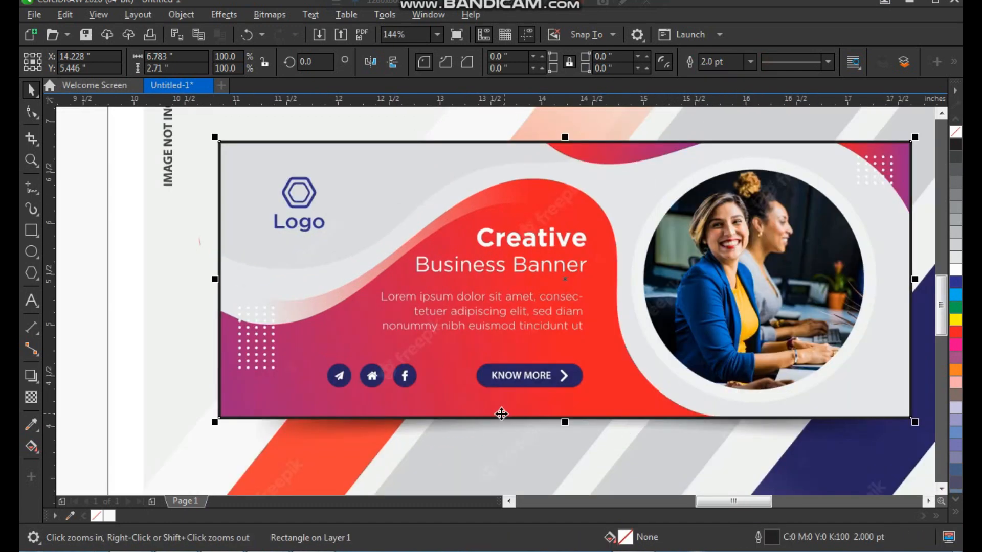
{"action": "left_click", "coordinate": [33, 193]}
{"action": "left_click", "coordinate": [86, 220]}
{"action": "key", "text": "F2"}
{"action": "left_click_drag", "start_coordinate": [225, 167], "coordinate": [701, 476]}
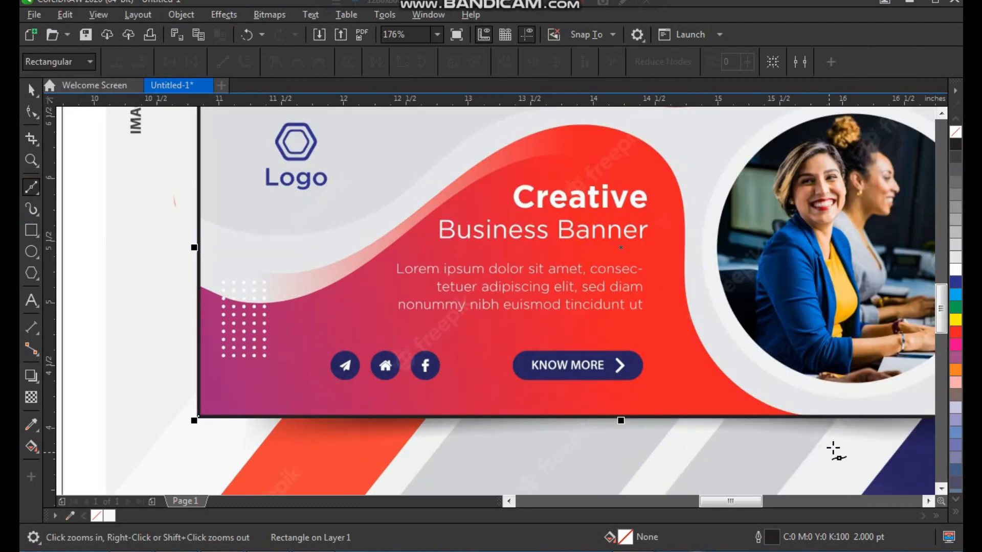
{"action": "left_click", "coordinate": [803, 415]}
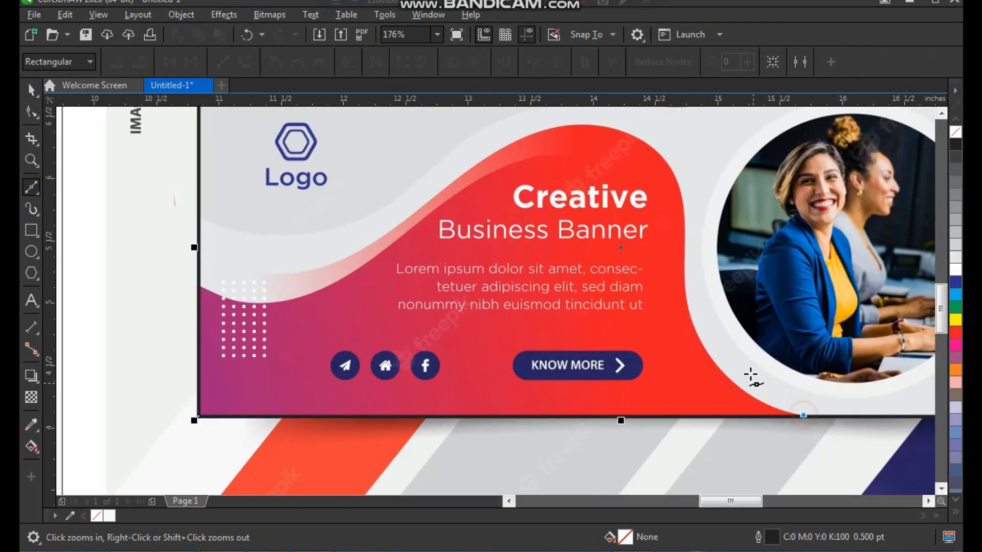
{"action": "left_click", "coordinate": [685, 228]}
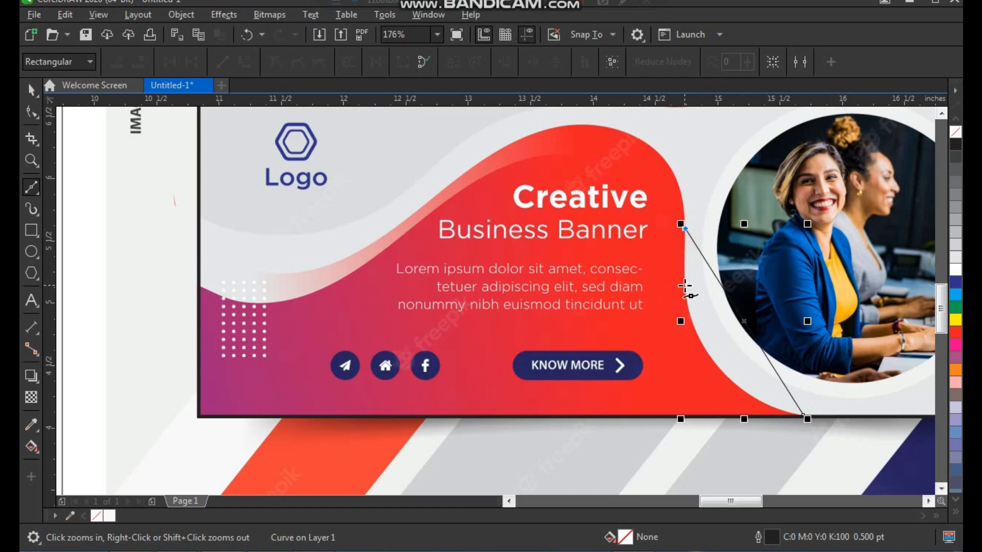
{"action": "left_click", "coordinate": [541, 132]}
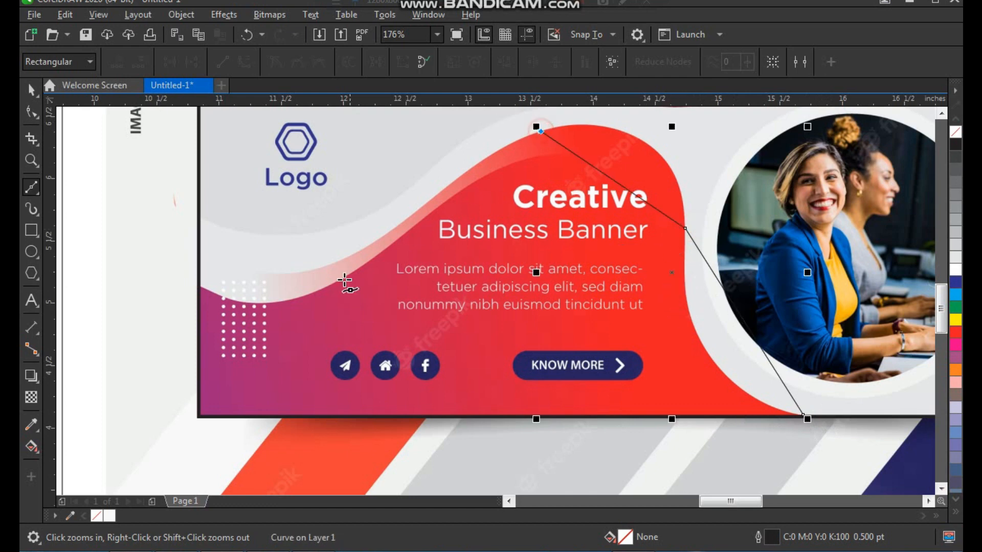
{"action": "left_click", "coordinate": [332, 263]}
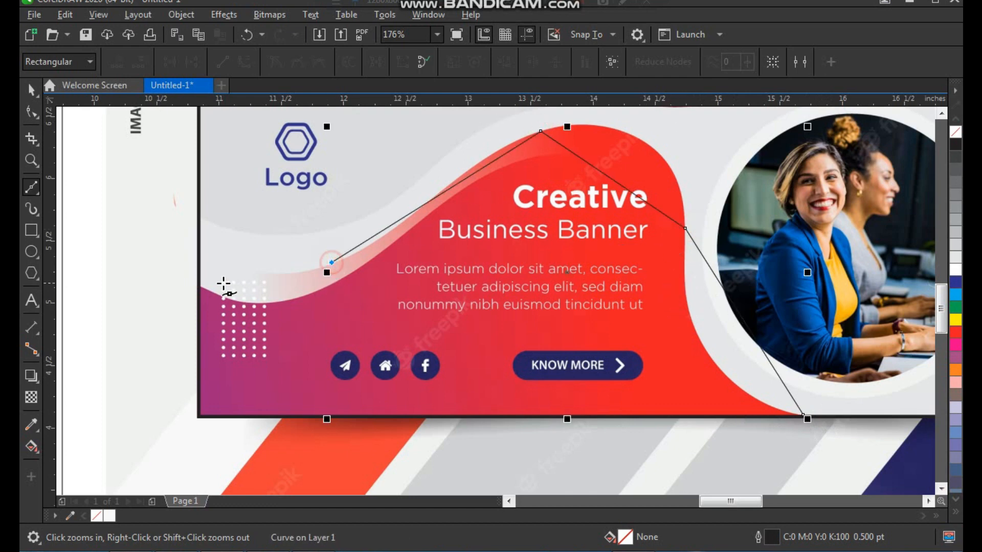
{"action": "left_click", "coordinate": [191, 251]}
{"action": "key", "text": "space"}
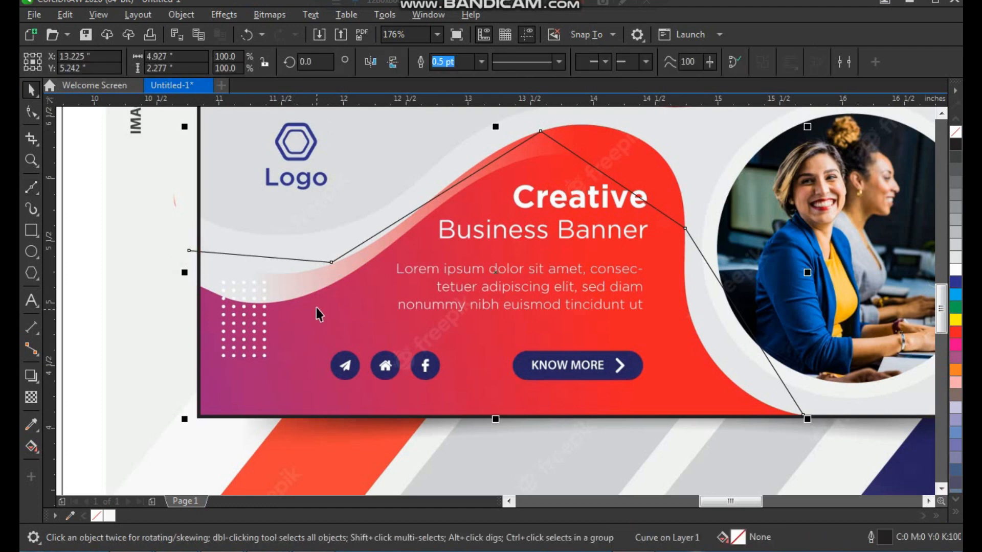
Move the wave line's lower end node just beyond the banner's bottom edge and convert all its segments to curves.
{"action": "scroll", "coordinate": [316, 308], "scroll_direction": "down", "scroll_amount": 3}
{"action": "scroll", "coordinate": [668, 417], "scroll_direction": "up", "scroll_amount": 1}
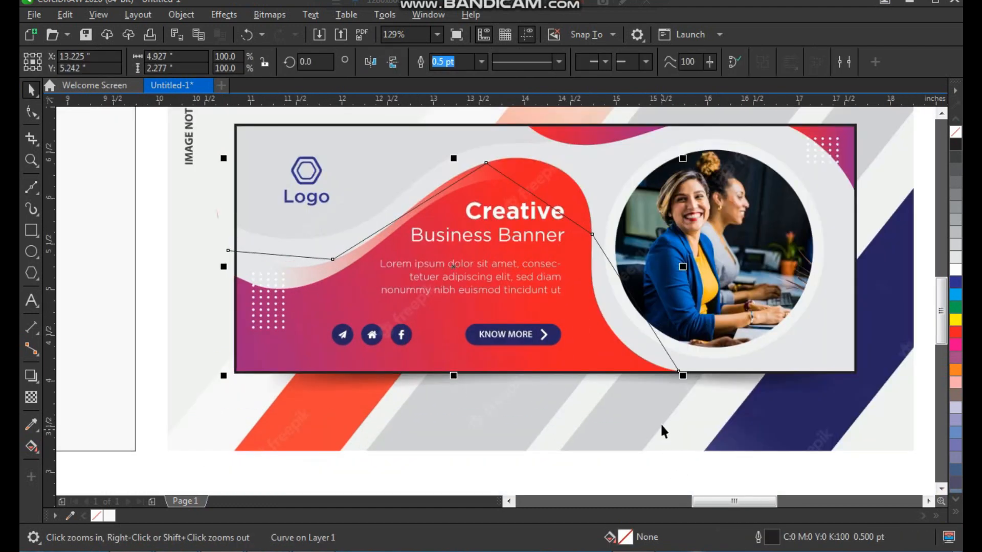
{"action": "key", "text": "F10"}
{"action": "left_click_drag", "start_coordinate": [679, 373], "coordinate": [683, 376]}
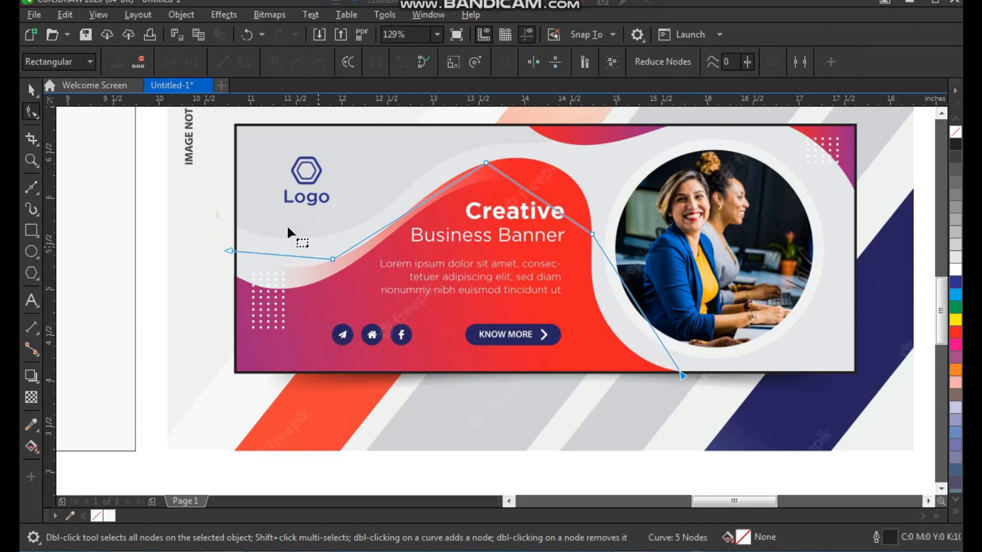
{"action": "left_click_drag", "start_coordinate": [341, 240], "coordinate": [709, 463]}
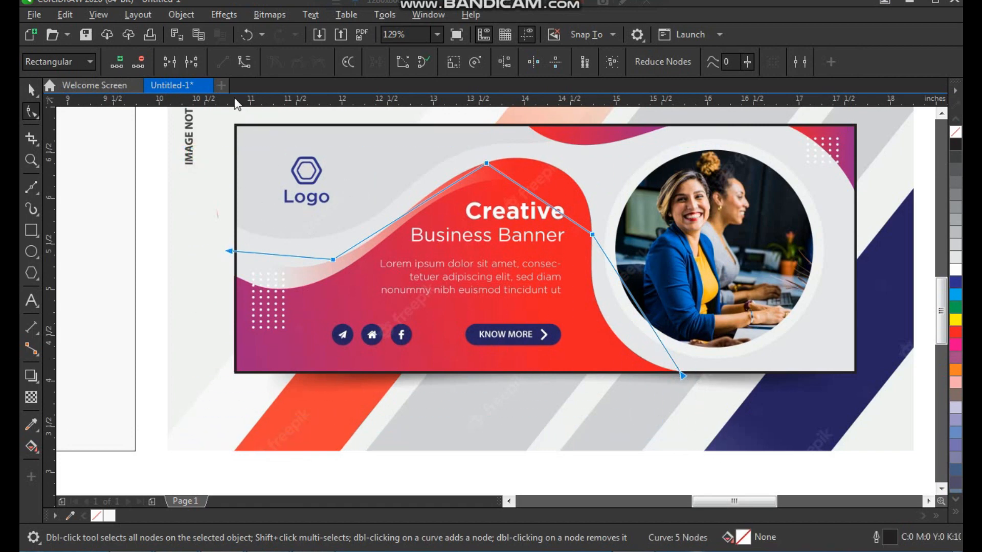
{"action": "left_click", "coordinate": [244, 62]}
Bend the wave line's two leftmost segments to follow the edge of the red wave below the logo.
{"action": "key", "text": "F2"}
{"action": "left_click", "coordinate": [262, 251]}
{"action": "left_click_drag", "start_coordinate": [440, 239], "coordinate": [445, 295]}
{"action": "scroll", "coordinate": [448, 299], "scroll_direction": "down", "scroll_amount": 4}
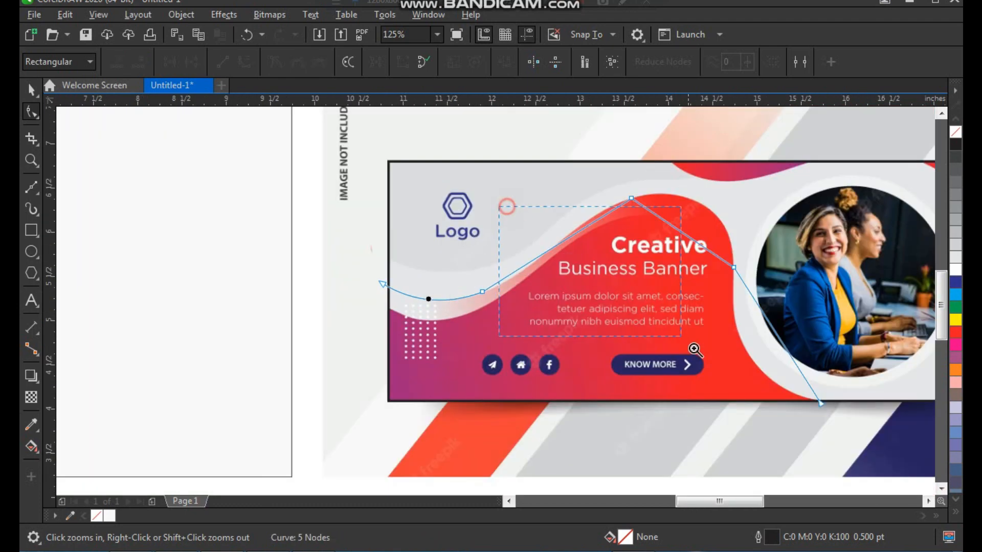
{"action": "scroll", "coordinate": [529, 307], "scroll_direction": "up", "scroll_amount": 1}
{"action": "scroll", "coordinate": [413, 195], "scroll_direction": "up", "scroll_amount": 3}
{"action": "left_click", "coordinate": [642, 204]}
{"action": "scroll", "coordinate": [488, 220], "scroll_direction": "up", "scroll_amount": 4}
{"action": "left_click_drag", "start_coordinate": [607, 308], "coordinate": [596, 262]}
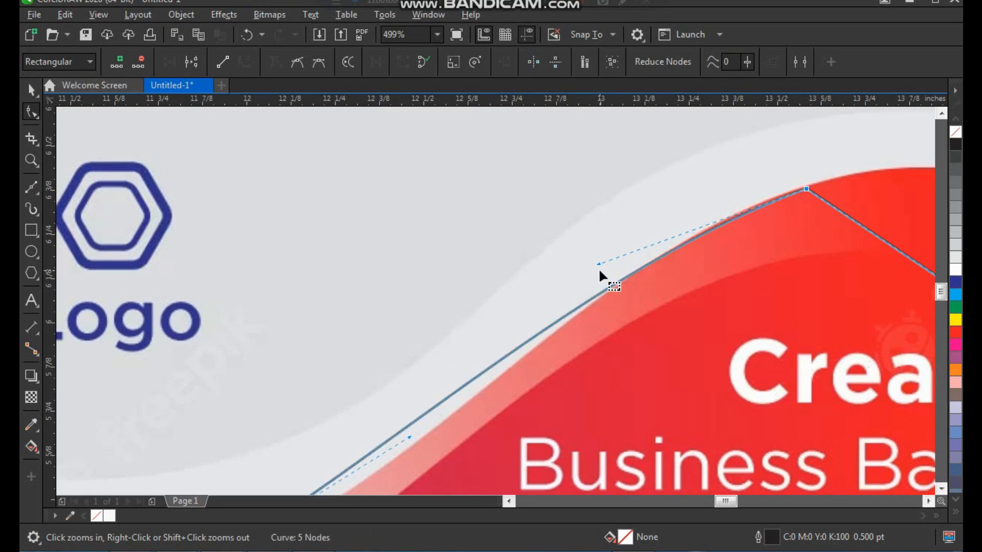
{"action": "scroll", "coordinate": [599, 263], "scroll_direction": "down", "scroll_amount": 3}
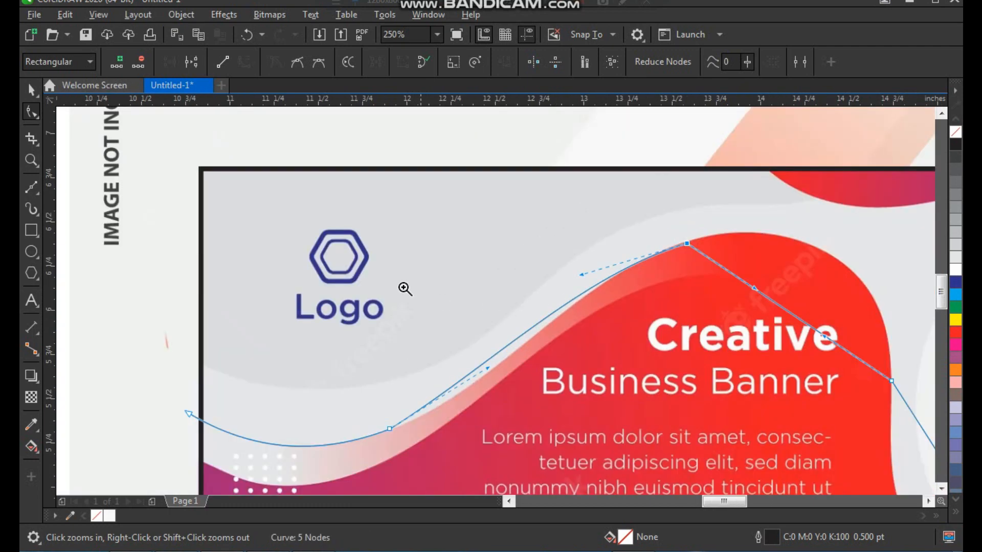
Bend the wave line's crest segment and adjust its handles to match the top of the red wave.
{"action": "scroll", "coordinate": [526, 289], "scroll_direction": "up", "scroll_amount": 3}
{"action": "left_click_drag", "start_coordinate": [517, 284], "coordinate": [575, 208]}
{"action": "scroll", "coordinate": [569, 299], "scroll_direction": "down", "scroll_amount": 4}
{"action": "scroll", "coordinate": [564, 313], "scroll_direction": "up", "scroll_amount": 3}
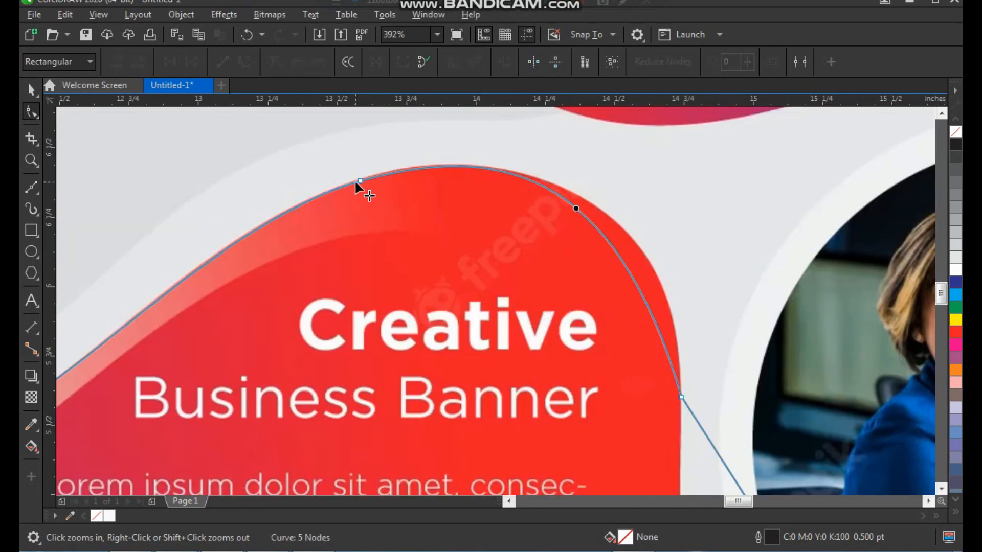
{"action": "left_click", "coordinate": [362, 181]}
{"action": "left_click_drag", "start_coordinate": [613, 163], "coordinate": [690, 180]}
{"action": "left_click_drag", "start_coordinate": [496, 146], "coordinate": [485, 144]}
Bend the wave line's last segment to follow the red wave down to the banner's bottom edge beside the photo circle.
{"action": "scroll", "coordinate": [486, 144], "scroll_direction": "down", "scroll_amount": 3}
{"action": "scroll", "coordinate": [577, 318], "scroll_direction": "up", "scroll_amount": 1}
{"action": "scroll", "coordinate": [491, 281], "scroll_direction": "up", "scroll_amount": 1}
{"action": "left_click_drag", "start_coordinate": [493, 265], "coordinate": [443, 291]}
{"action": "left_click", "coordinate": [417, 148]}
{"action": "left_click_drag", "start_coordinate": [486, 375], "coordinate": [450, 389]}
{"action": "scroll", "coordinate": [461, 394], "scroll_direction": "down", "scroll_amount": 2}
{"action": "key", "text": "space"}
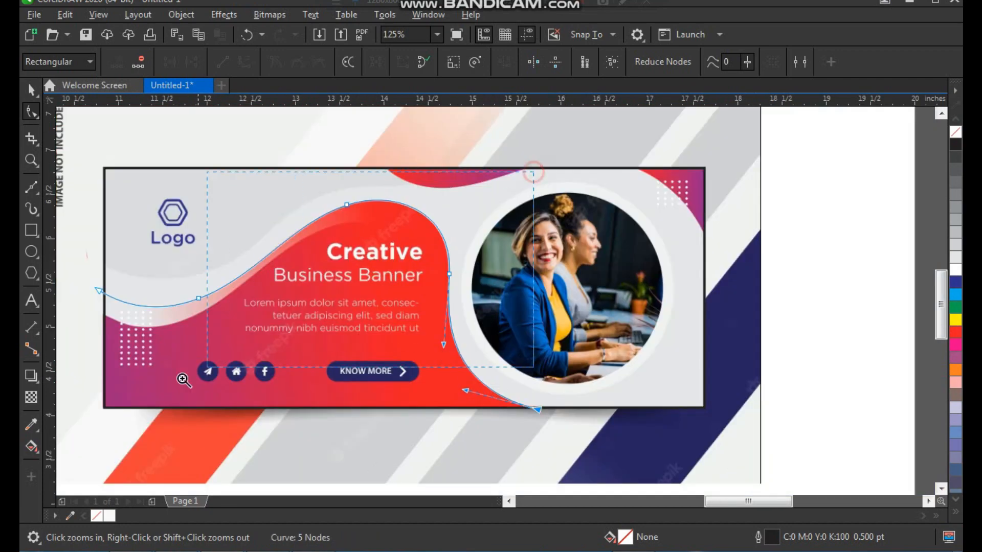
Set the red wave curve's outline width to 1.5 pt.
{"action": "scroll", "coordinate": [665, 193], "scroll_direction": "up", "scroll_amount": 2}
{"action": "left_click", "coordinate": [481, 62]}
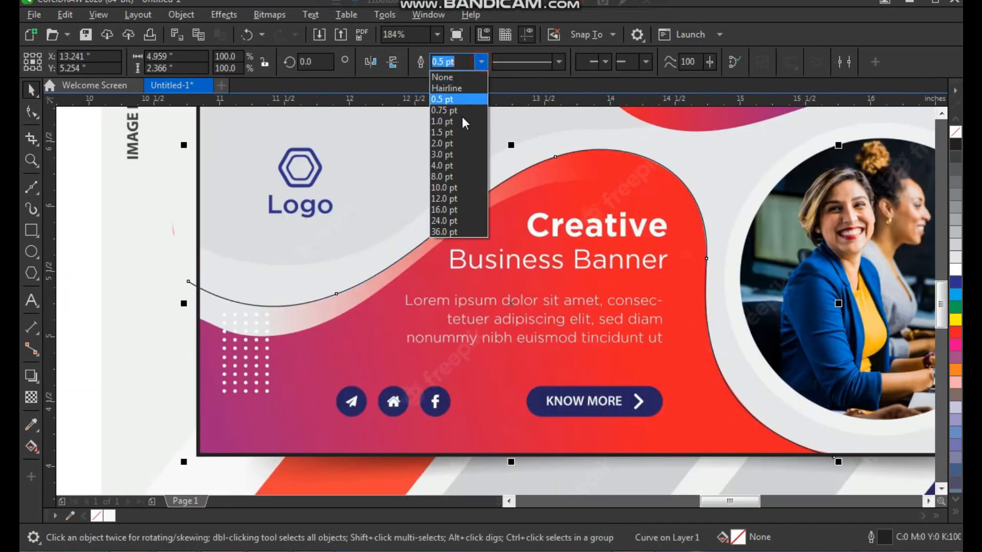
{"action": "left_click", "coordinate": [453, 134]}
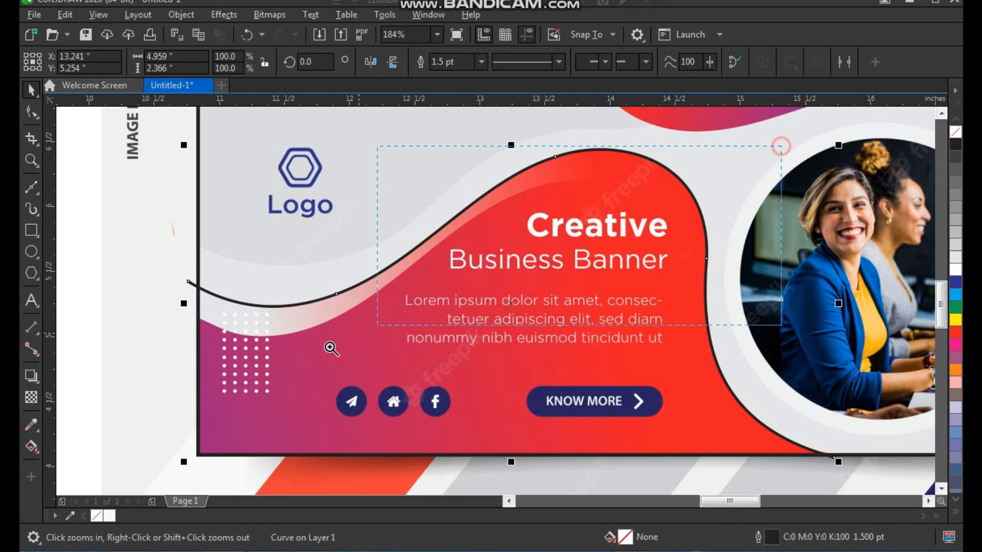
Draw a three-node Bézier line along the pale highlight band's lower edge, ending at the red wave, and convert its segments to curves.
{"action": "scroll", "coordinate": [390, 245], "scroll_direction": "up", "scroll_amount": 1}
{"action": "left_click", "coordinate": [31, 190]}
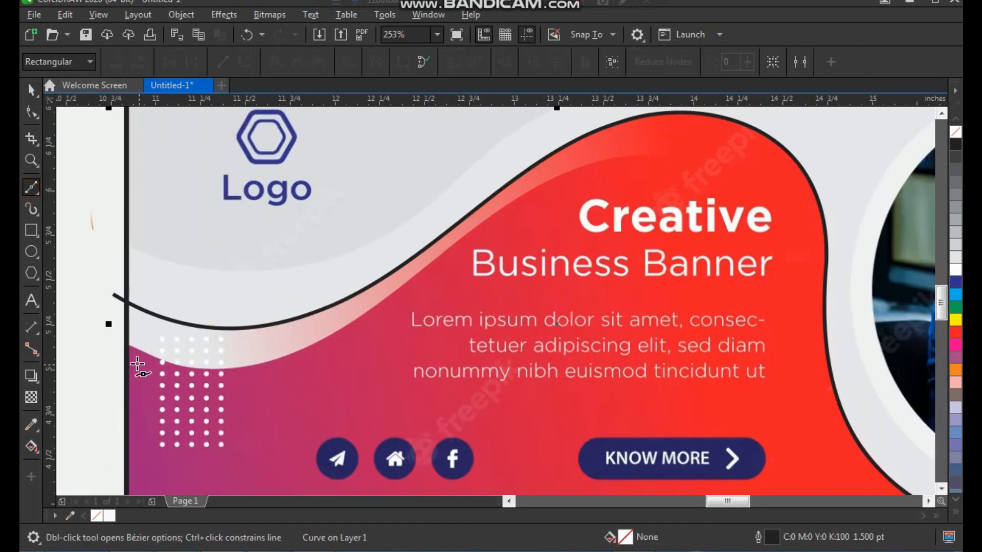
{"action": "left_click", "coordinate": [119, 342]}
{"action": "left_click", "coordinate": [469, 234]}
{"action": "left_click", "coordinate": [830, 218]}
{"action": "key", "text": "space"}
{"action": "key", "text": "F10"}
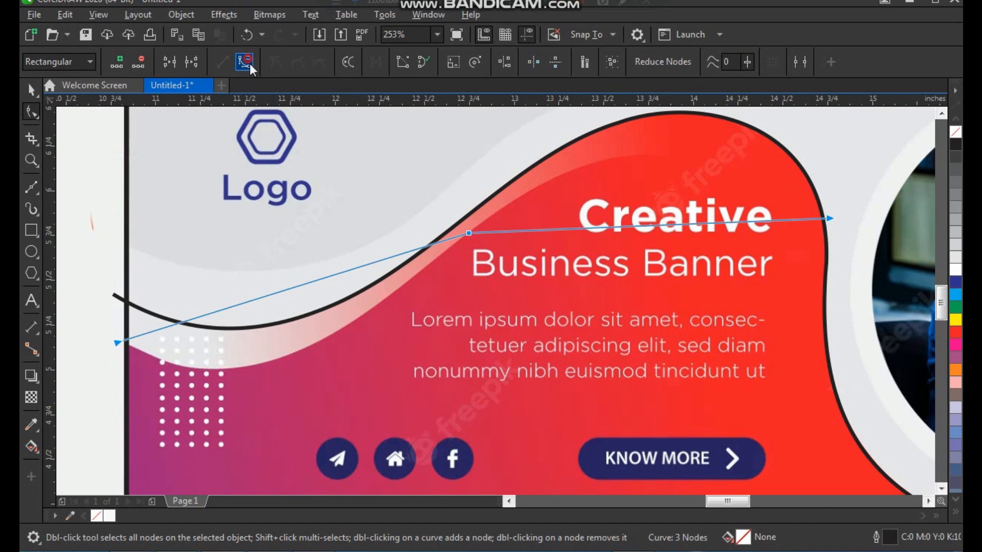
{"action": "left_click", "coordinate": [247, 61]}
Bend the left segment of the highlight line to follow the lower edge of the pale band above the dot grid.
{"action": "key", "text": "F2"}
{"action": "left_click_drag", "start_coordinate": [102, 158], "coordinate": [477, 449]}
{"action": "left_click_drag", "start_coordinate": [474, 286], "coordinate": [506, 327]}
{"action": "left_click", "coordinate": [732, 208]}
{"action": "left_click_drag", "start_coordinate": [468, 361], "coordinate": [461, 457]}
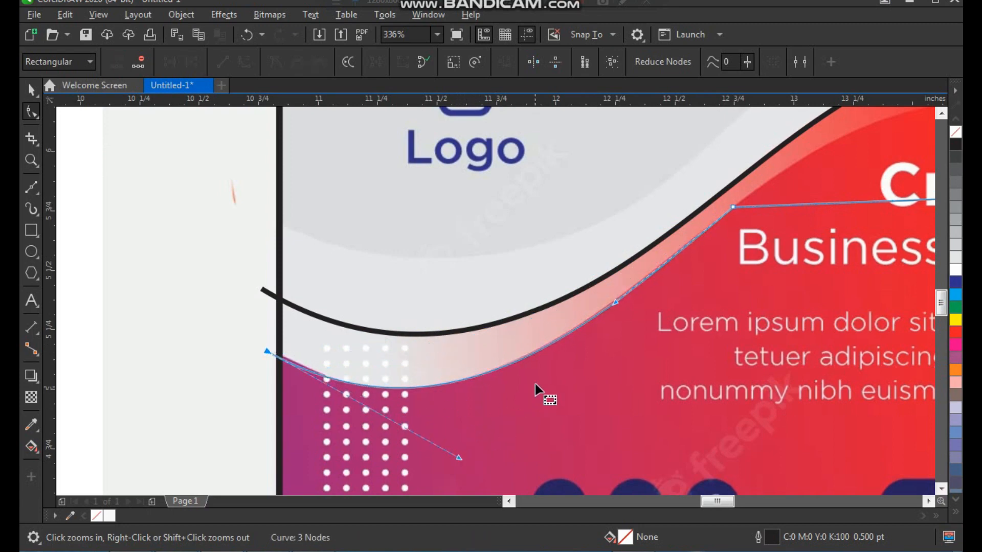
{"action": "scroll", "coordinate": [537, 394], "scroll_direction": "down", "scroll_amount": 4}
{"action": "scroll", "coordinate": [652, 222], "scroll_direction": "up", "scroll_amount": 4}
Bend the right segment of the highlight line over the heading and fine-tune its shape to match the band.
{"action": "left_click_drag", "start_coordinate": [592, 349], "coordinate": [564, 257]}
{"action": "left_click", "coordinate": [278, 360]}
{"action": "left_click_drag", "start_coordinate": [591, 200], "coordinate": [591, 174]}
{"action": "scroll", "coordinate": [535, 243], "scroll_direction": "down", "scroll_amount": 3}
{"action": "left_click_drag", "start_coordinate": [671, 165], "coordinate": [104, 448]}
{"action": "key", "text": "space"}
Set the highlight curve's outline width to 1.5 pt and deselect it.
{"action": "left_click", "coordinate": [481, 61]}
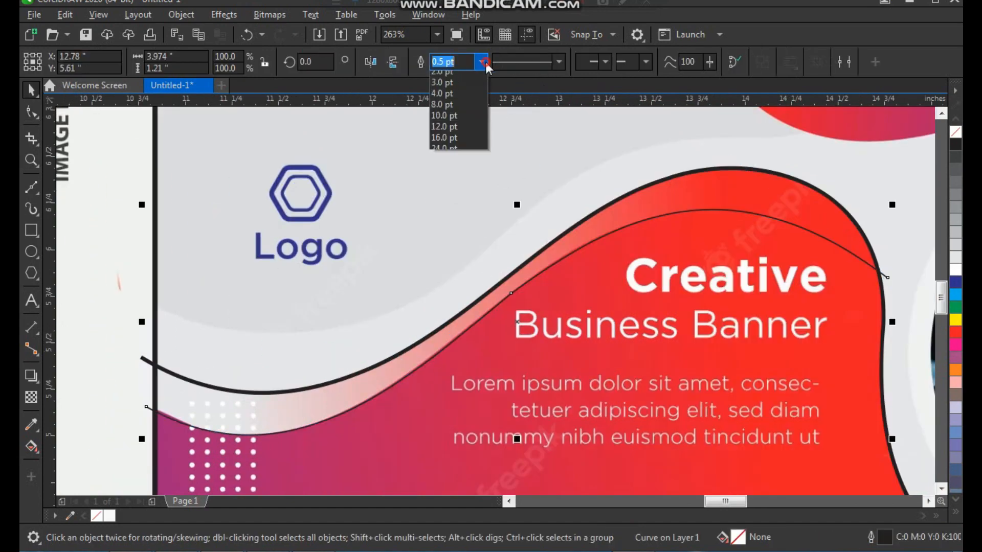
{"action": "left_click", "coordinate": [463, 135]}
{"action": "scroll", "coordinate": [337, 274], "scroll_direction": "down", "scroll_amount": 2}
{"action": "left_click", "coordinate": [203, 242]}
Draw a straight two-node Bézier line above the red-purple shape at the banner's top edge, spanning the shape's width.
{"action": "key", "text": "F2"}
{"action": "left_click_drag", "start_coordinate": [215, 141], "coordinate": [736, 427]}
{"action": "scroll", "coordinate": [736, 429], "scroll_direction": "down", "scroll_amount": 1}
{"action": "left_click_drag", "start_coordinate": [445, 132], "coordinate": [636, 244]}
{"action": "left_click", "coordinate": [31, 187]}
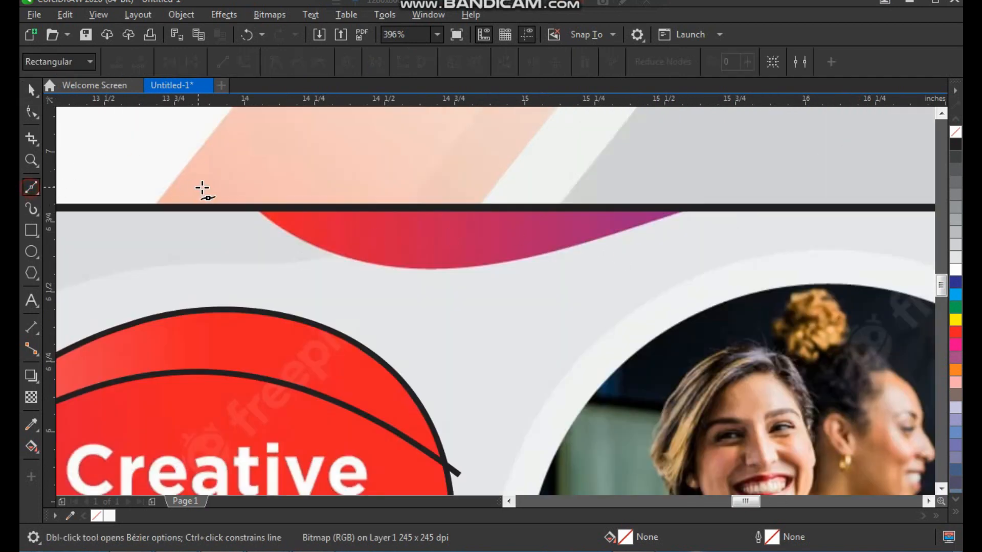
{"action": "left_click", "coordinate": [259, 193]}
{"action": "left_click", "coordinate": [684, 193]}
{"action": "key", "text": "space"}
Convert the top line to a curve and adjust its nodes and handles to follow the red-purple shape's lower edge.
{"action": "key", "text": "F10"}
{"action": "left_click", "coordinate": [404, 193]}
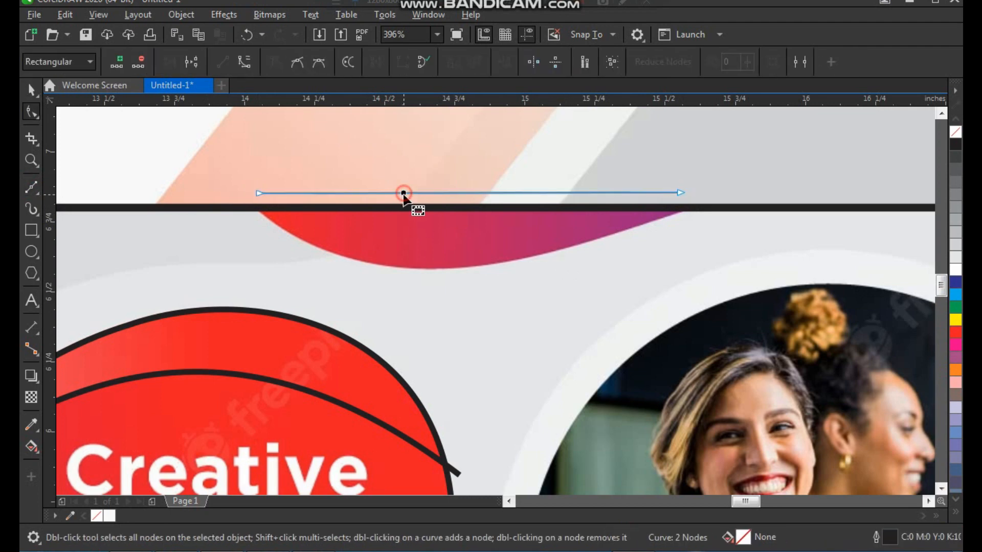
{"action": "left_click", "coordinate": [244, 61]}
{"action": "left_click_drag", "start_coordinate": [456, 195], "coordinate": [505, 239]}
{"action": "left_click_drag", "start_coordinate": [682, 197], "coordinate": [691, 205]}
{"action": "left_click_drag", "start_coordinate": [467, 257], "coordinate": [290, 298]}
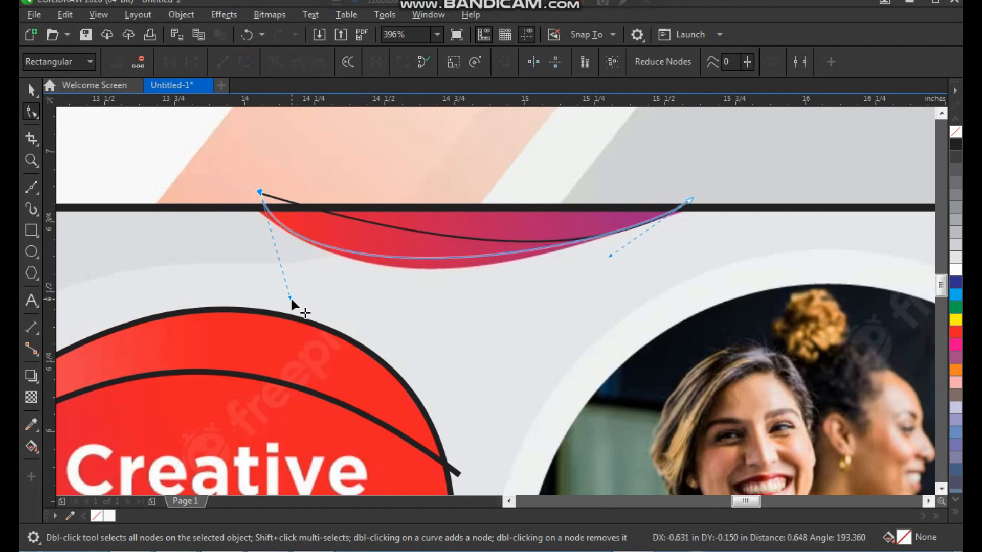
{"action": "left_click_drag", "start_coordinate": [263, 196], "coordinate": [250, 197]}
{"action": "left_click_drag", "start_coordinate": [279, 298], "coordinate": [337, 322]}
{"action": "mouse_move", "coordinate": [612, 254]}
{"action": "left_mouse_down"}
{"action": "mouse_move", "coordinate": [593, 265]}
{"action": "mouse_move", "coordinate": [600, 249]}
{"action": "left_mouse_up"}
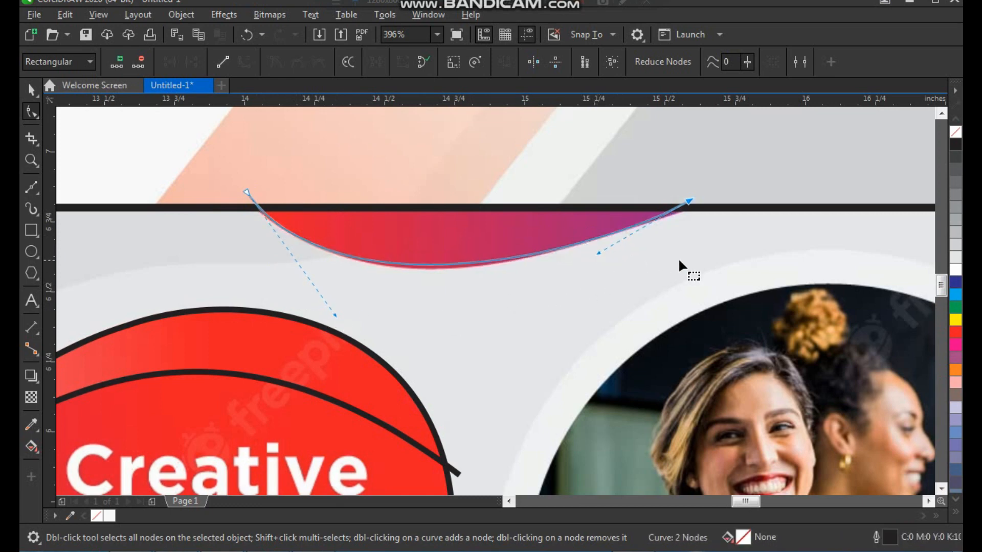
{"action": "scroll", "coordinate": [681, 262], "scroll_direction": "down", "scroll_amount": 2}
{"action": "key", "text": "space"}
Draw a two-node Bézier line about 0.8 by 0.78 inches diagonally across the red-purple shape in the banner's upper-right corner.
{"action": "scroll", "coordinate": [456, 202], "scroll_direction": "down", "scroll_amount": 1}
{"action": "key", "text": "F2"}
{"action": "left_click_drag", "start_coordinate": [380, 168], "coordinate": [797, 444]}
{"action": "left_click_drag", "start_coordinate": [560, 158], "coordinate": [726, 316]}
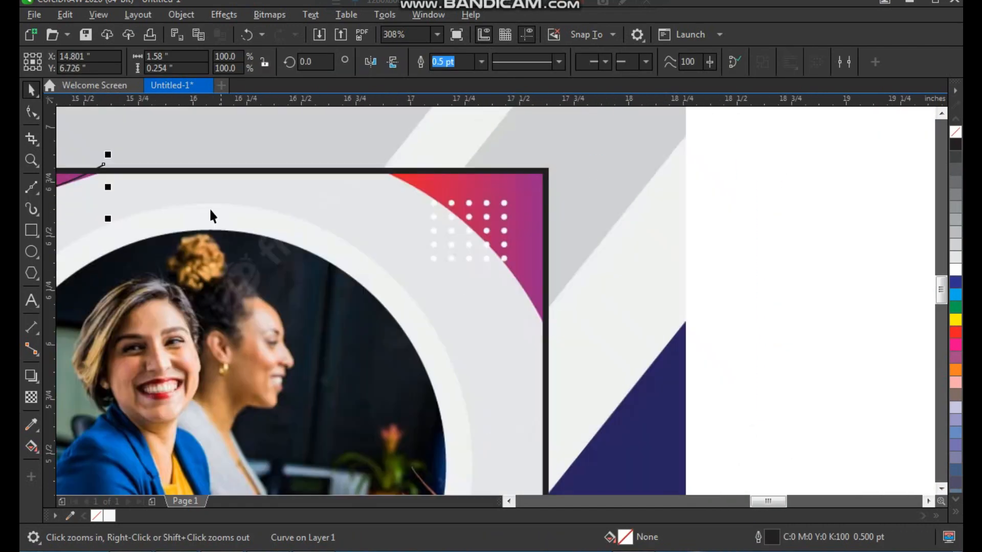
{"action": "left_click", "coordinate": [30, 188]}
{"action": "scroll", "coordinate": [280, 158], "scroll_direction": "up", "scroll_amount": 1}
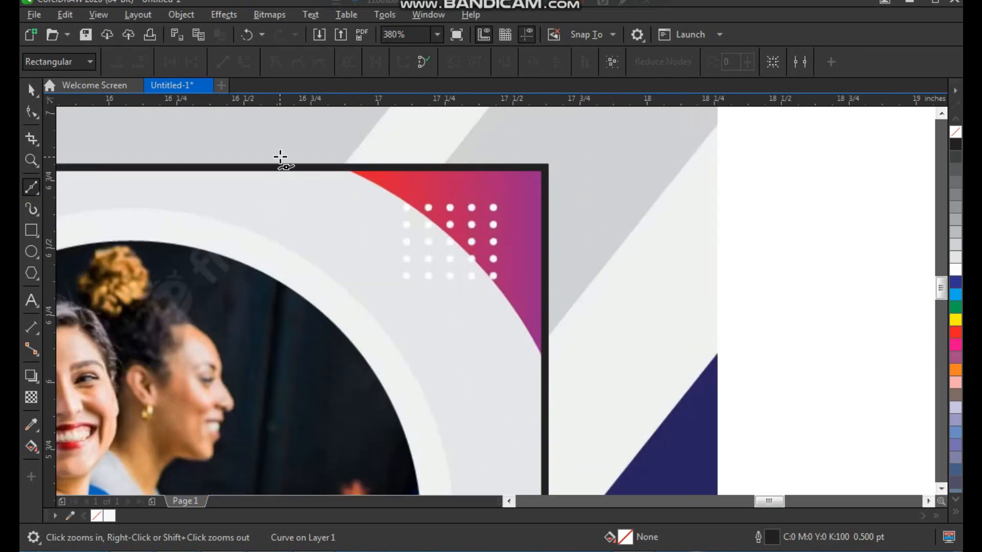
{"action": "left_click", "coordinate": [339, 162]}
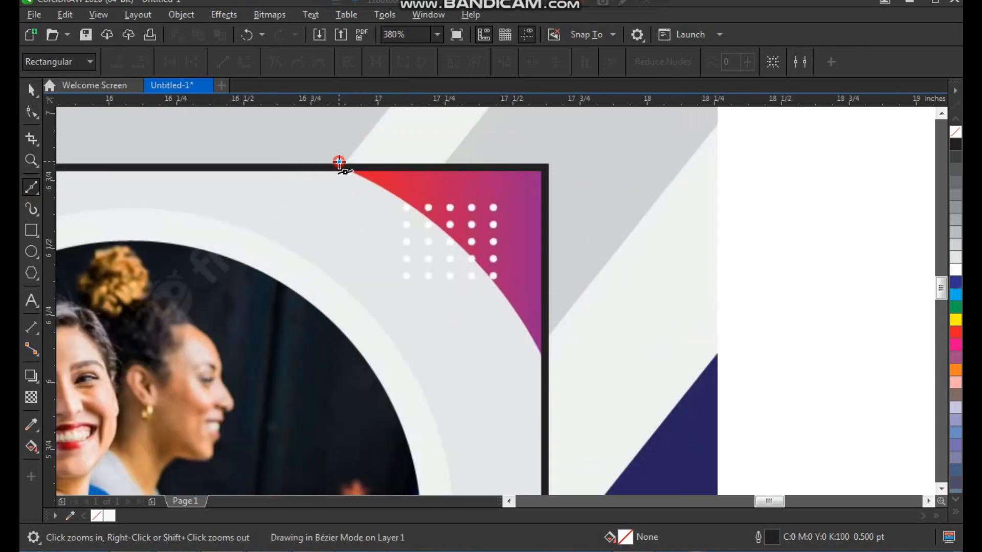
{"action": "left_click", "coordinate": [555, 372]}
{"action": "key", "text": "space"}
Convert the corner line to a curve and bend it to match the edge of the red-purple corner shape.
{"action": "key", "text": "F10"}
{"action": "left_click", "coordinate": [410, 232]}
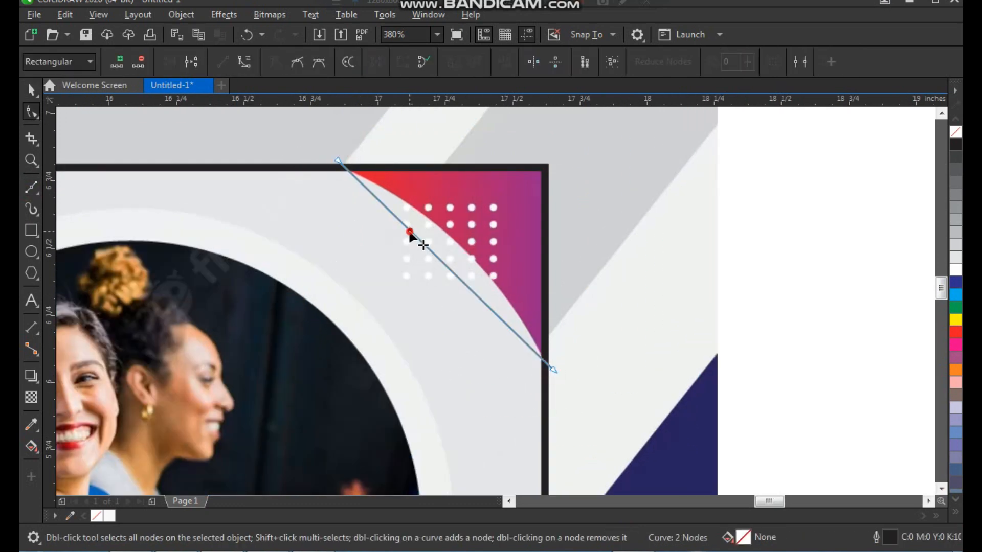
{"action": "left_click", "coordinate": [243, 62]}
{"action": "left_click_drag", "start_coordinate": [445, 266], "coordinate": [465, 254]}
{"action": "key", "text": "space"}
{"action": "scroll", "coordinate": [458, 302], "scroll_direction": "down", "scroll_amount": 4}
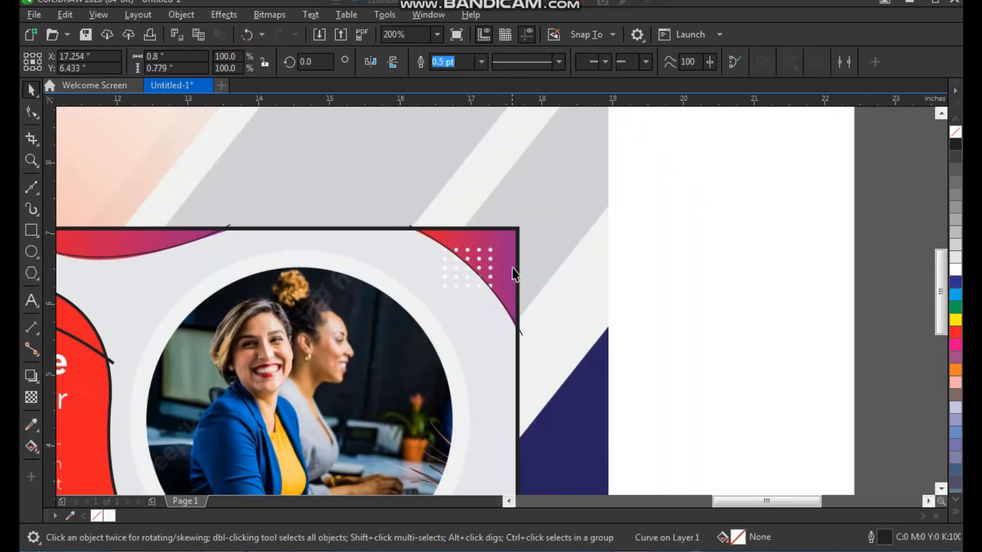
Draw a three-node Bézier line from the top red-purple shape down past the banner's side edge, below the logo.
{"action": "scroll", "coordinate": [437, 291], "scroll_direction": "up", "scroll_amount": 1}
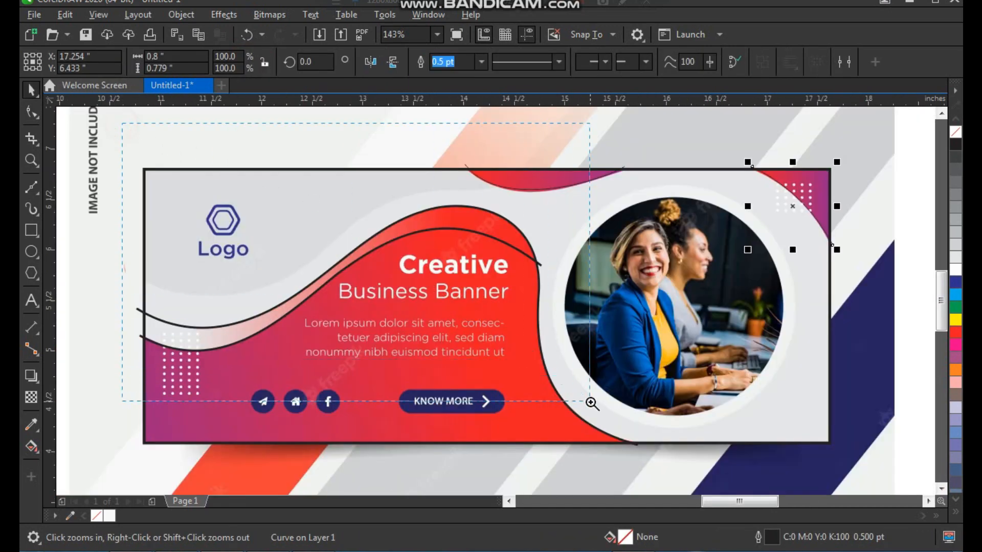
{"action": "scroll", "coordinate": [341, 296], "scroll_direction": "up", "scroll_amount": 1}
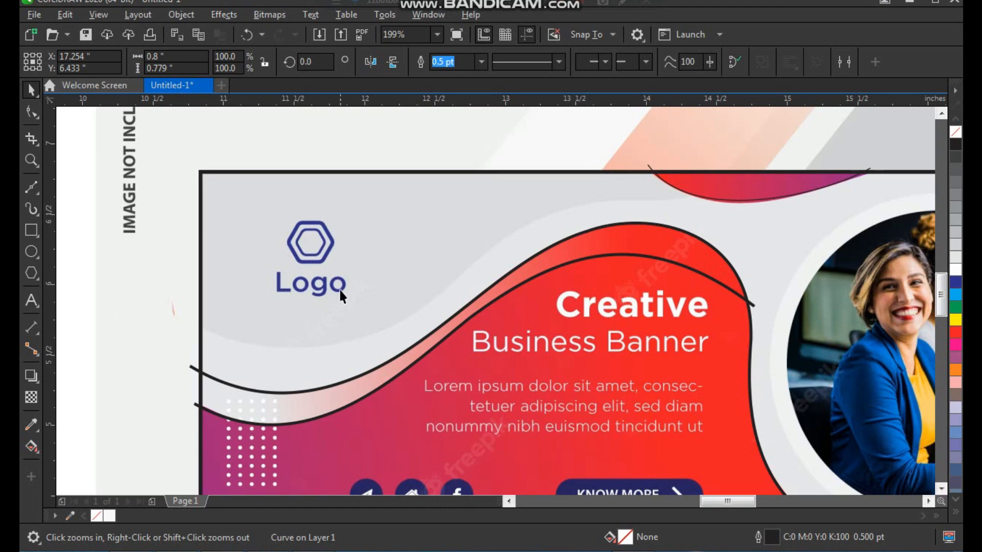
{"action": "left_click", "coordinate": [32, 187]}
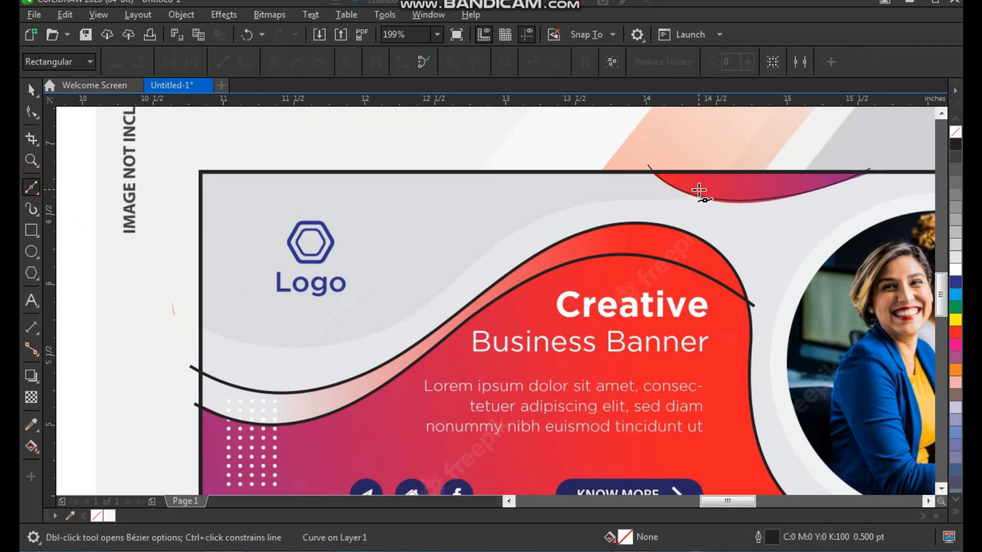
{"action": "left_click", "coordinate": [699, 190]}
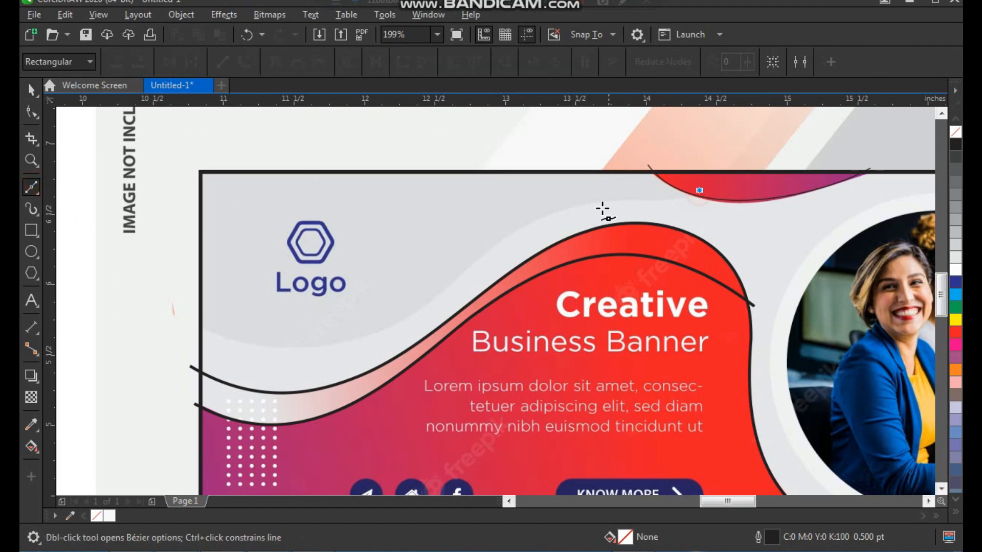
{"action": "left_click", "coordinate": [478, 256]}
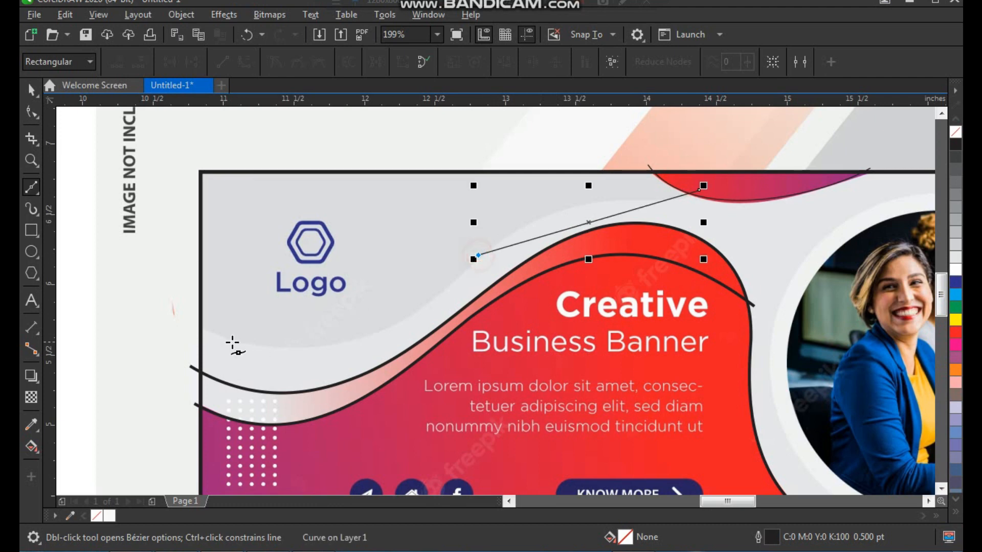
{"action": "left_click", "coordinate": [192, 324]}
{"action": "key", "text": "space"}
{"action": "key", "text": "F10"}
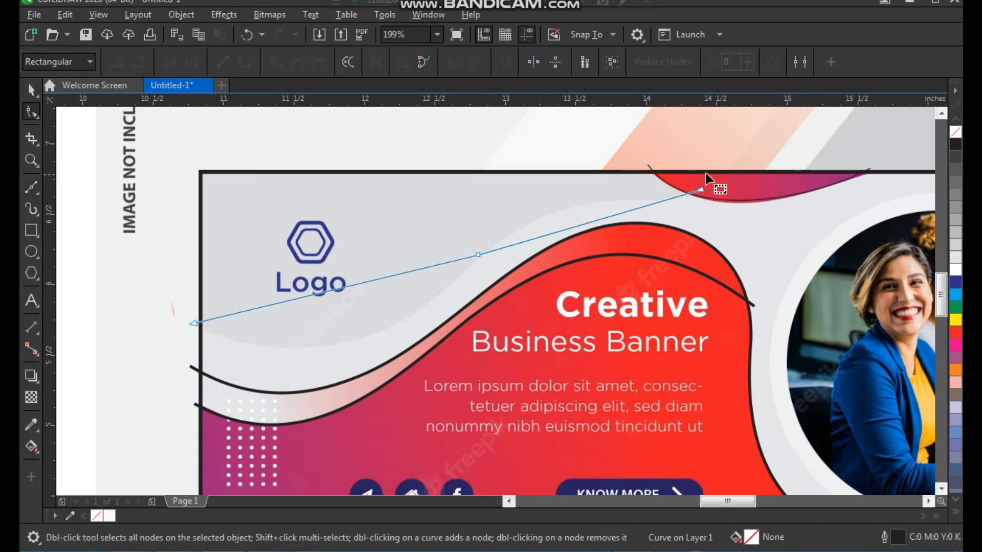
Convert the line to a curve and bend its segments to follow the wavy lower edge of the grey logo area.
{"action": "left_click", "coordinate": [243, 64]}
{"action": "key", "text": "F2"}
{"action": "left_click_drag", "start_coordinate": [202, 200], "coordinate": [550, 444]}
{"action": "mouse_move", "coordinate": [447, 246]}
{"action": "left_mouse_down"}
{"action": "mouse_move", "coordinate": [465, 331]}
{"action": "mouse_move", "coordinate": [450, 330]}
{"action": "mouse_move", "coordinate": [780, 187]}
{"action": "left_mouse_up"}
{"action": "key", "text": "F3"}
{"action": "key", "text": "F2"}
{"action": "left_click_drag", "start_coordinate": [501, 278], "coordinate": [457, 248]}
{"action": "scroll", "coordinate": [388, 346], "scroll_direction": "down", "scroll_amount": 1}
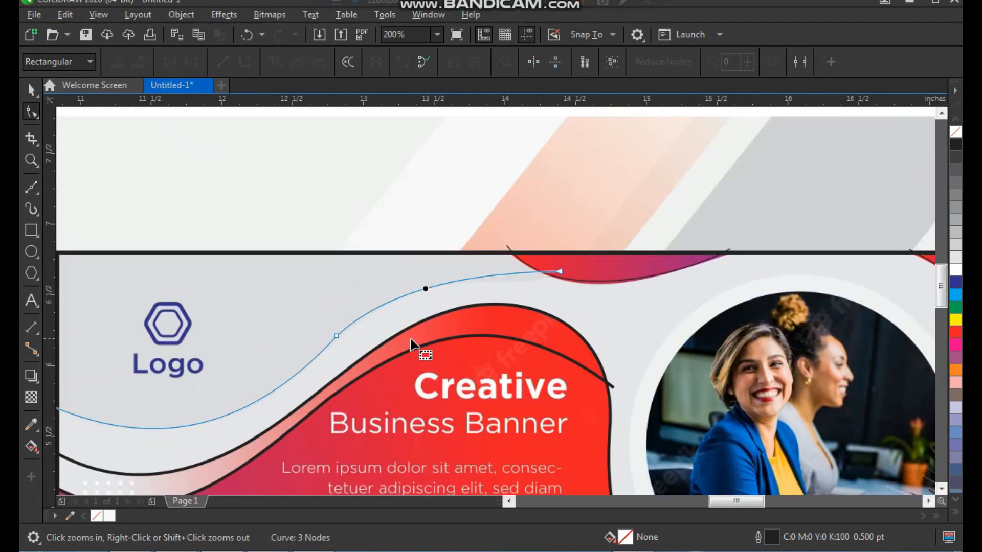
{"action": "key", "text": "space"}
{"action": "left_click", "coordinate": [547, 204]}
Smart Fill the large wave area, wave band, logo area, top shape and corner shape with blue (C40 M20 Y0 K40).
{"action": "scroll", "coordinate": [429, 182], "scroll_direction": "down", "scroll_amount": 1}
{"action": "key", "text": "F2"}
{"action": "left_click_drag", "start_coordinate": [202, 149], "coordinate": [821, 462]}
{"action": "left_click", "coordinate": [347, 396]}
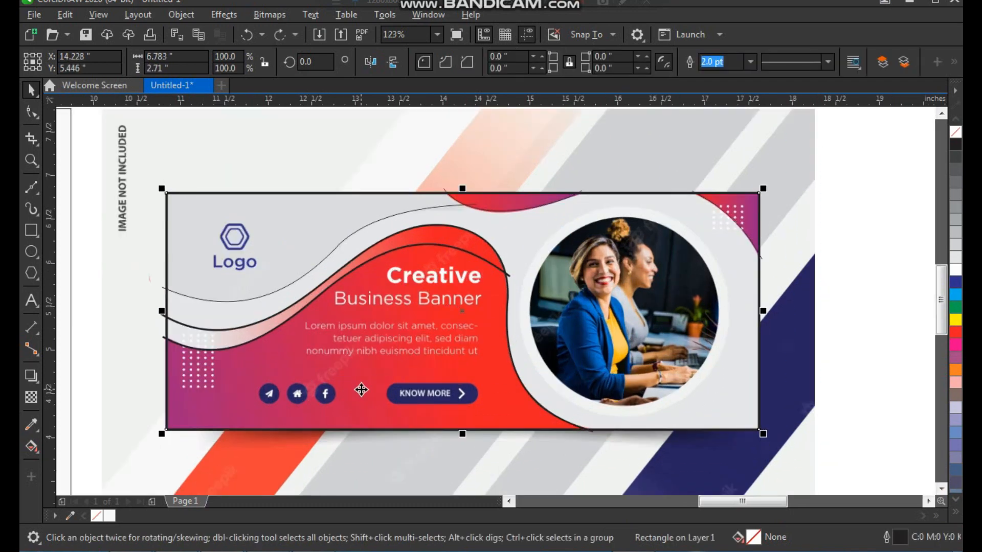
{"action": "left_click", "coordinate": [45, 448]}
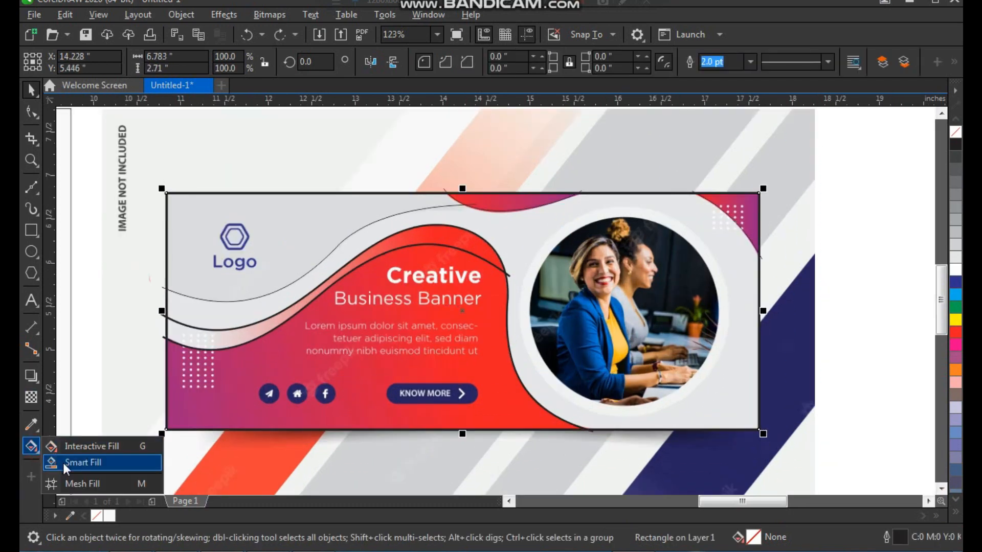
{"action": "left_click", "coordinate": [65, 463]}
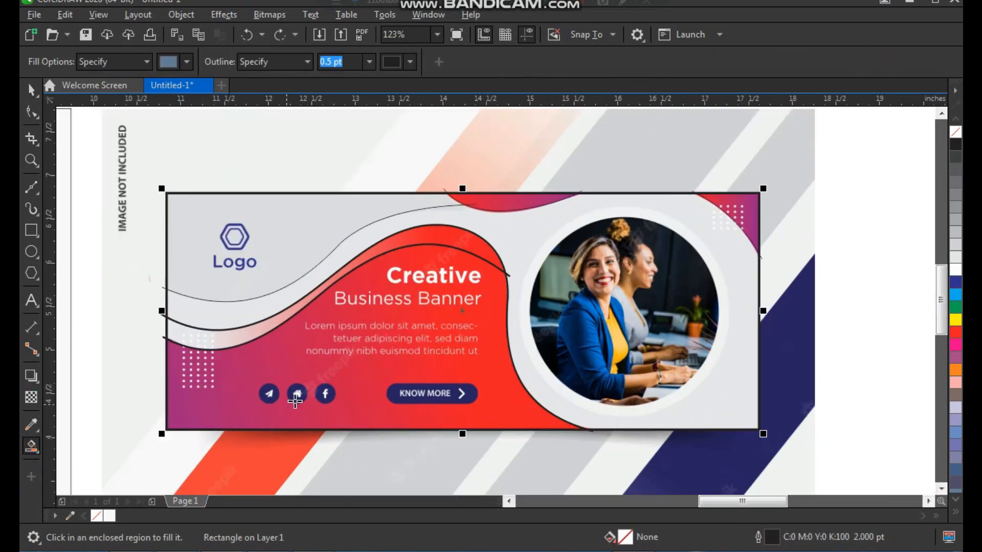
{"action": "left_click", "coordinate": [342, 378]}
{"action": "left_click", "coordinate": [444, 237]}
{"action": "left_click", "coordinate": [323, 217]}
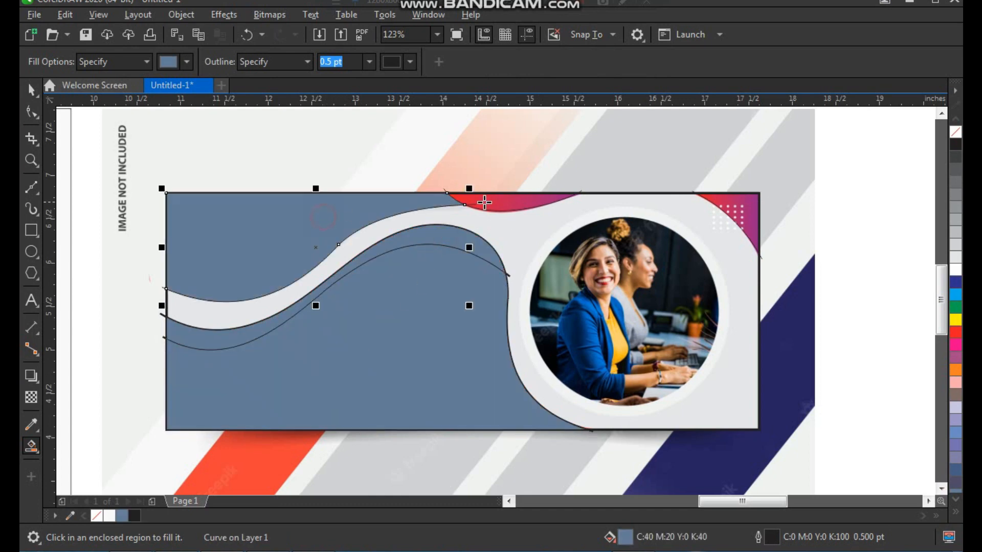
{"action": "left_click", "coordinate": [507, 203]}
{"action": "left_click", "coordinate": [745, 211]}
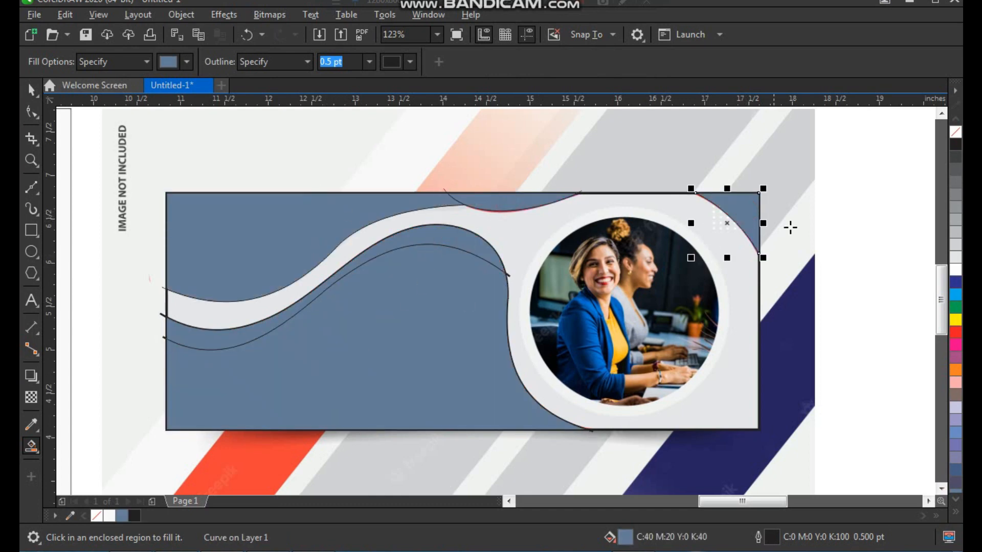
Select the filled shapes together with the banner frame and move them off the reference onto the empty background rectangle.
{"action": "key", "text": "space"}
{"action": "left_click_drag", "start_coordinate": [361, 217], "coordinate": [339, 217]}
{"action": "key", "text": "ctrl+z"}
{"action": "left_click", "coordinate": [453, 236], "text": "shift"}
{"action": "left_click", "coordinate": [447, 287], "text": "shift"}
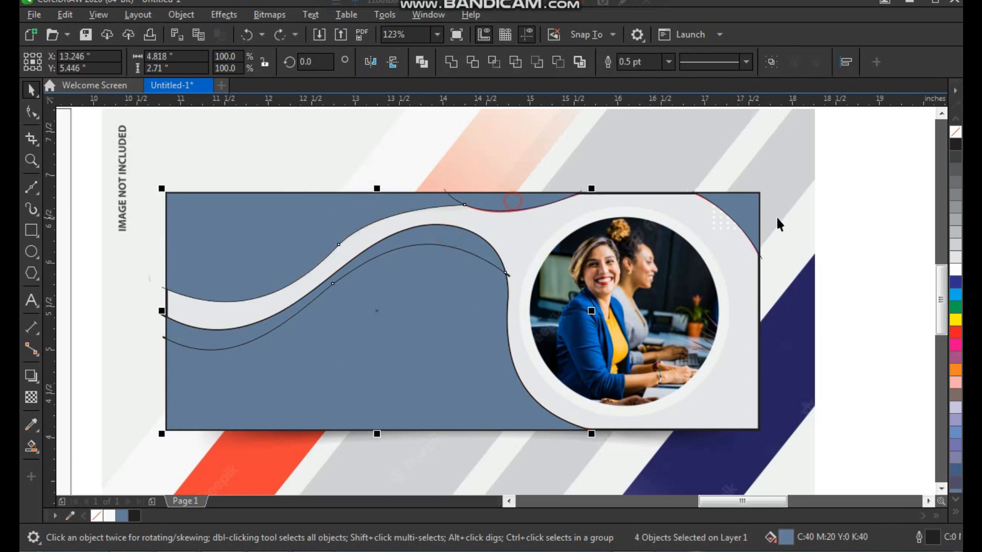
{"action": "left_click", "coordinate": [719, 285], "text": "shift"}
{"action": "left_click", "coordinate": [719, 298], "text": "shift"}
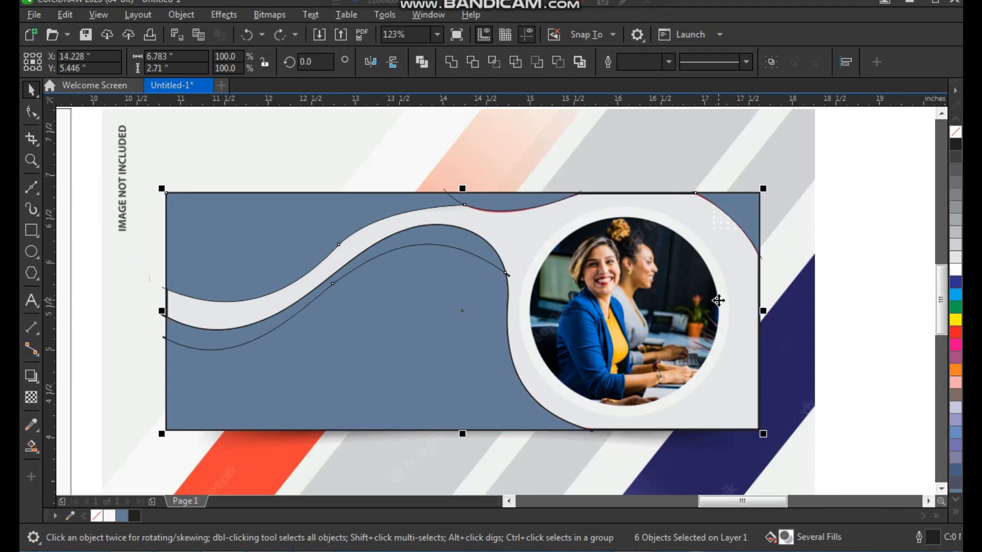
{"action": "scroll", "coordinate": [718, 298], "scroll_direction": "down", "scroll_amount": 2}
{"action": "left_click_drag", "start_coordinate": [707, 340], "coordinate": [403, 375]}
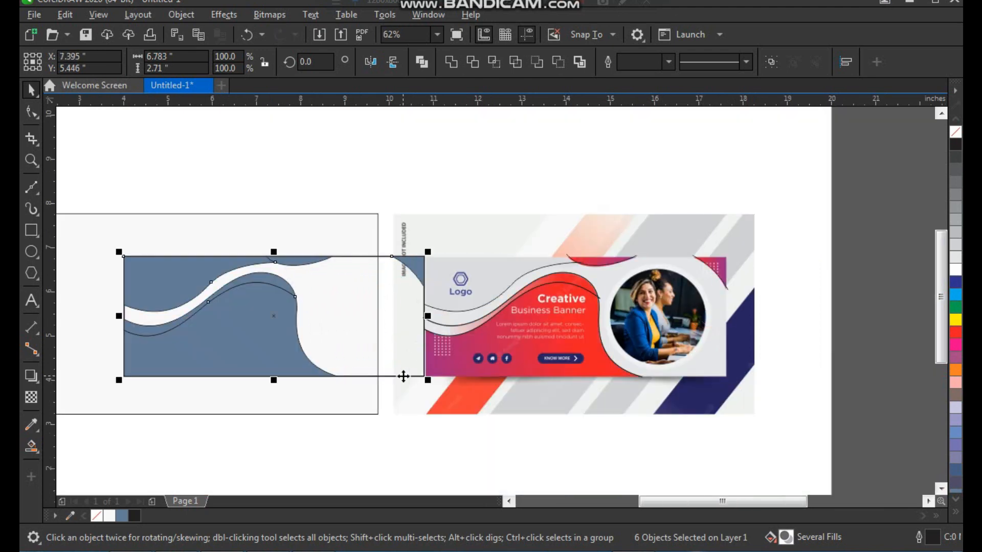
Group the moved banner pieces and centre them horizontally on the background rectangle.
{"action": "key", "text": "ctrl+g"}
{"action": "left_click", "coordinate": [333, 228], "text": "shift"}
{"action": "key", "text": "c"}
Try shifting the wave band piece sideways and undo the move.
{"action": "left_click", "coordinate": [355, 171]}
{"action": "left_click", "coordinate": [219, 314]}
{"action": "key", "text": "F2"}
{"action": "left_click_drag", "start_coordinate": [510, 191], "coordinate": [177, 370]}
{"action": "left_click", "coordinate": [568, 125]}
{"action": "key", "text": "F2"}
{"action": "left_click_drag", "start_coordinate": [352, 167], "coordinate": [546, 408]}
{"action": "left_click_drag", "start_coordinate": [404, 206], "coordinate": [381, 206]}
{"action": "key", "text": "ctrl+z"}
Select all leftover tracing curves on the reference banner and delete them.
{"action": "scroll", "coordinate": [437, 266], "scroll_direction": "down", "scroll_amount": 2}
{"action": "key", "text": "F2"}
{"action": "left_click_drag", "start_coordinate": [670, 181], "coordinate": [955, 445]}
{"action": "scroll", "coordinate": [645, 398], "scroll_direction": "down", "scroll_amount": 2}
{"action": "key", "text": "F2"}
{"action": "left_click_drag", "start_coordinate": [464, 208], "coordinate": [818, 473]}
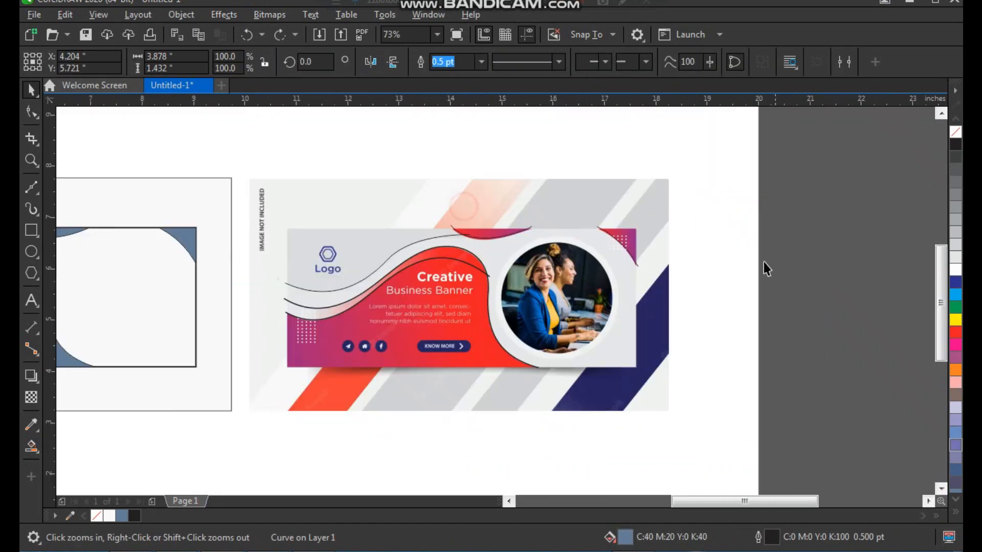
{"action": "left_click_drag", "start_coordinate": [683, 197], "coordinate": [241, 385]}
{"action": "key", "text": "Delete"}
Draw a circle about 2.16 inches in diameter and fit it to the edge of the reference's round photo.
{"action": "key", "text": "F2"}
{"action": "left_click_drag", "start_coordinate": [493, 219], "coordinate": [655, 375]}
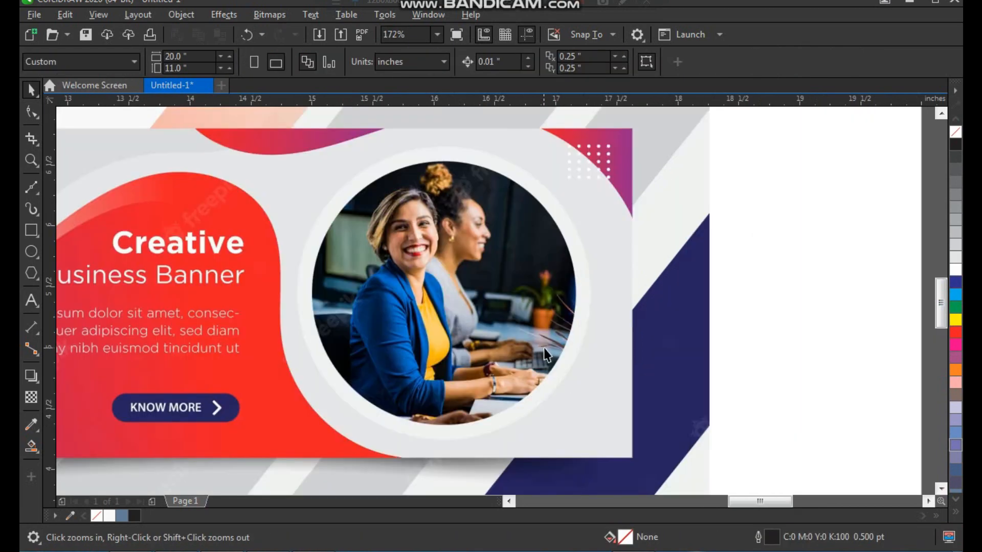
{"action": "left_click", "coordinate": [31, 256]}
{"action": "left_click_drag", "start_coordinate": [372, 170], "coordinate": [645, 444]}
{"action": "left_click_drag", "start_coordinate": [597, 358], "coordinate": [526, 330]}
{"action": "key", "text": "F2"}
{"action": "left_click_drag", "start_coordinate": [336, 216], "coordinate": [625, 446]}
{"action": "scroll", "coordinate": [587, 455], "scroll_direction": "down", "scroll_amount": 3}
{"action": "left_click_drag", "start_coordinate": [640, 450], "coordinate": [640, 451]}
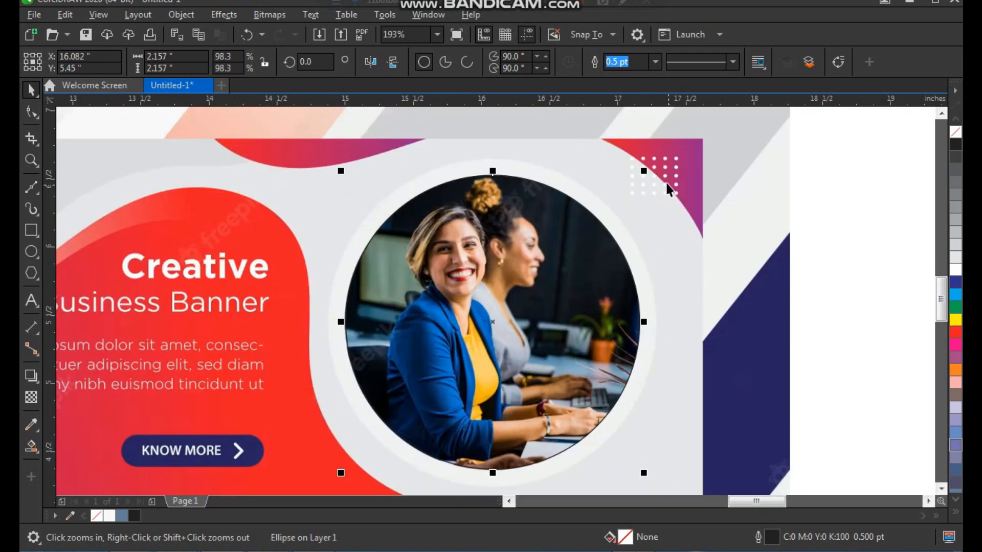
Create a concentric copy of the circle enlarged to about 2.41 inches and fill it white.
{"action": "left_click_drag", "start_coordinate": [644, 171], "coordinate": [661, 153]}
{"action": "left_click", "coordinate": [835, 238]}
{"action": "left_click_drag", "start_coordinate": [589, 199], "coordinate": [602, 198]}
{"action": "key", "text": "ctrl+z"}
{"action": "key", "text": "F2"}
{"action": "left_click_drag", "start_coordinate": [650, 161], "coordinate": [444, 255]}
{"action": "left_click", "coordinate": [956, 273]}
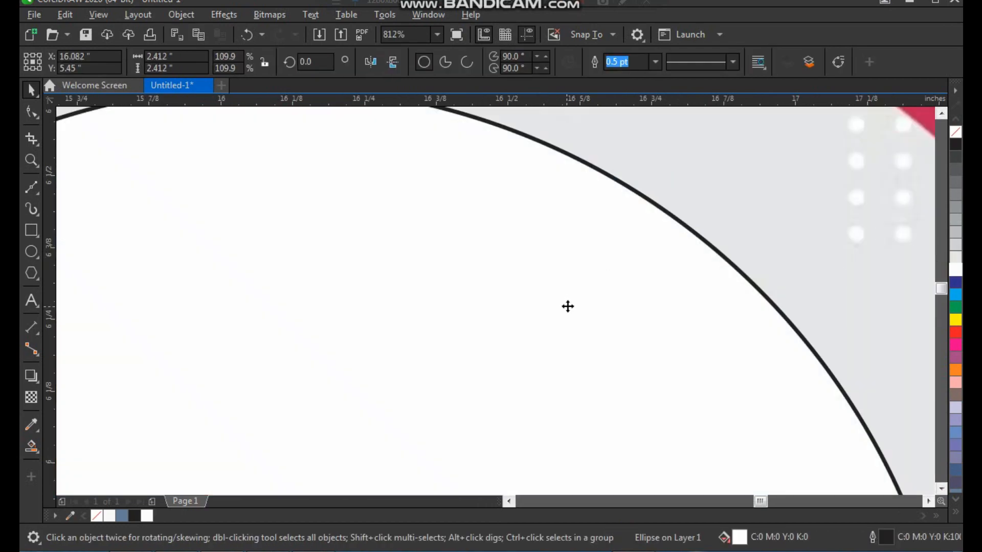
Bring the smaller circle to the front and fill it with light grey.
{"action": "scroll", "coordinate": [548, 302], "scroll_direction": "down", "scroll_amount": 2}
{"action": "key", "text": "shift+Page_Up"}
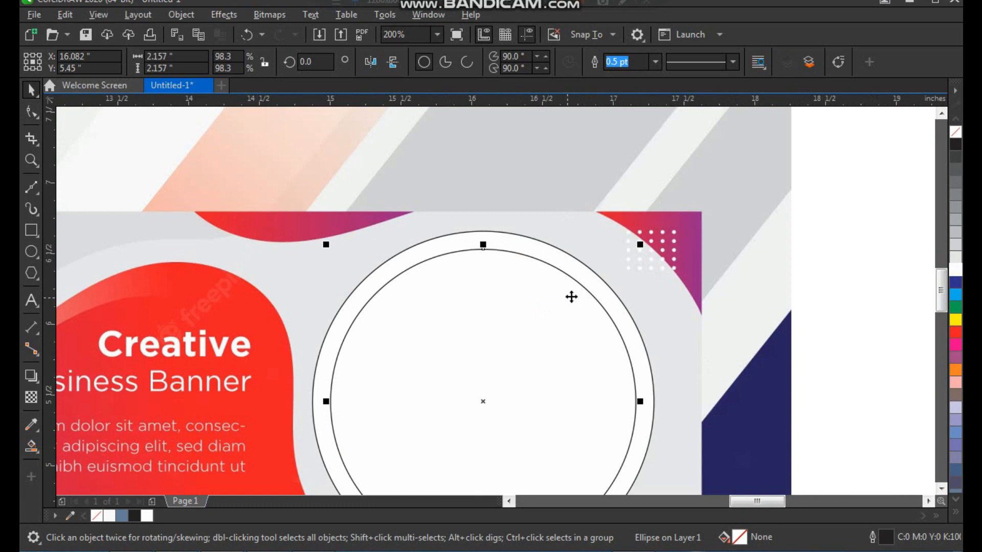
{"action": "key", "text": "F2"}
{"action": "left_click_drag", "start_coordinate": [632, 225], "coordinate": [356, 420]}
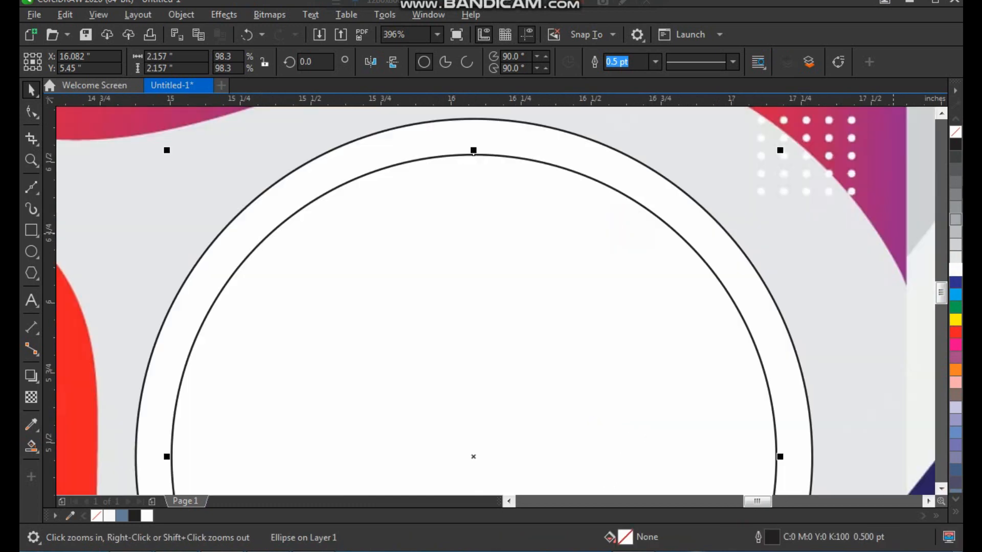
{"action": "left_click", "coordinate": [954, 237]}
Select both circles and move them onto the matching spot of the traced banner.
{"action": "scroll", "coordinate": [599, 232], "scroll_direction": "down", "scroll_amount": 2}
{"action": "left_click", "coordinate": [596, 206], "text": "shift"}
{"action": "scroll", "coordinate": [588, 245], "scroll_direction": "down", "scroll_amount": 4}
{"action": "key", "text": "F2"}
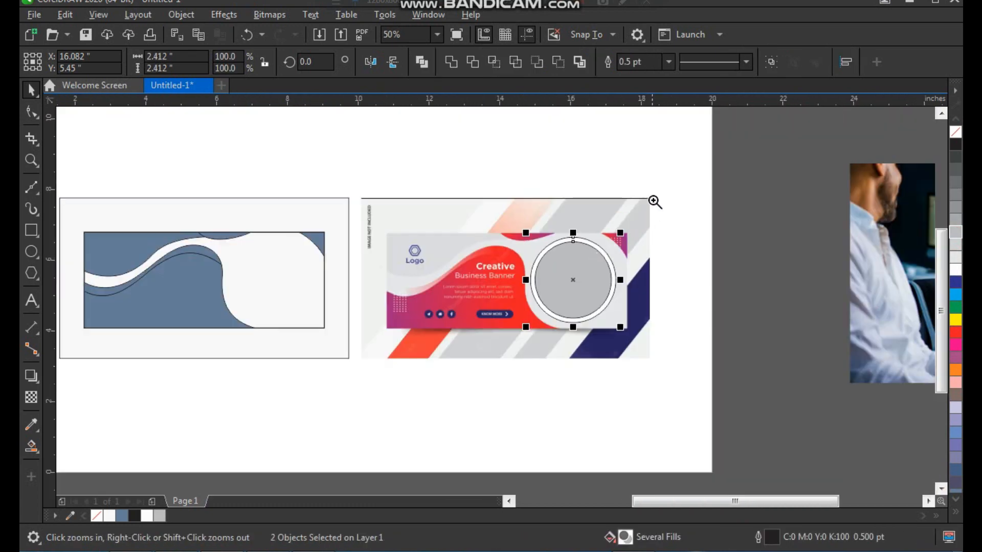
{"action": "left_click", "coordinate": [649, 210]}
{"action": "left_click_drag", "start_coordinate": [817, 303], "coordinate": [333, 332]}
{"action": "left_click", "coordinate": [384, 445]}
Sample the light grey (#E5E6E8) from the reference banner's background and apply it to the traced banner rectangle.
{"action": "scroll", "coordinate": [336, 346], "scroll_direction": "down", "scroll_amount": 3}
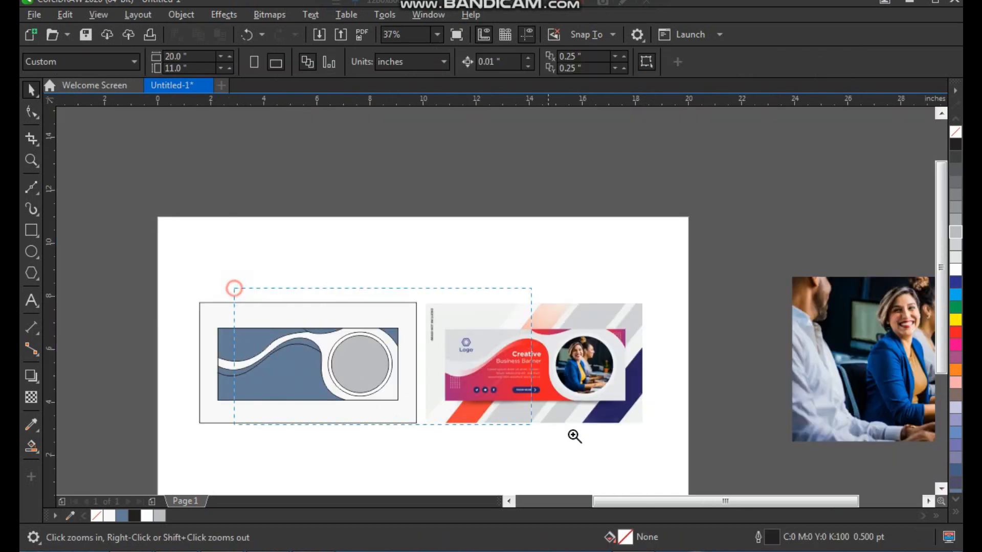
{"action": "left_click", "coordinate": [395, 430]}
{"action": "key", "text": "space"}
{"action": "left_click", "coordinate": [381, 256]}
{"action": "key", "text": "z"}
{"action": "scroll", "coordinate": [376, 253], "scroll_direction": "up", "scroll_amount": 1}
{"action": "left_click", "coordinate": [32, 431]}
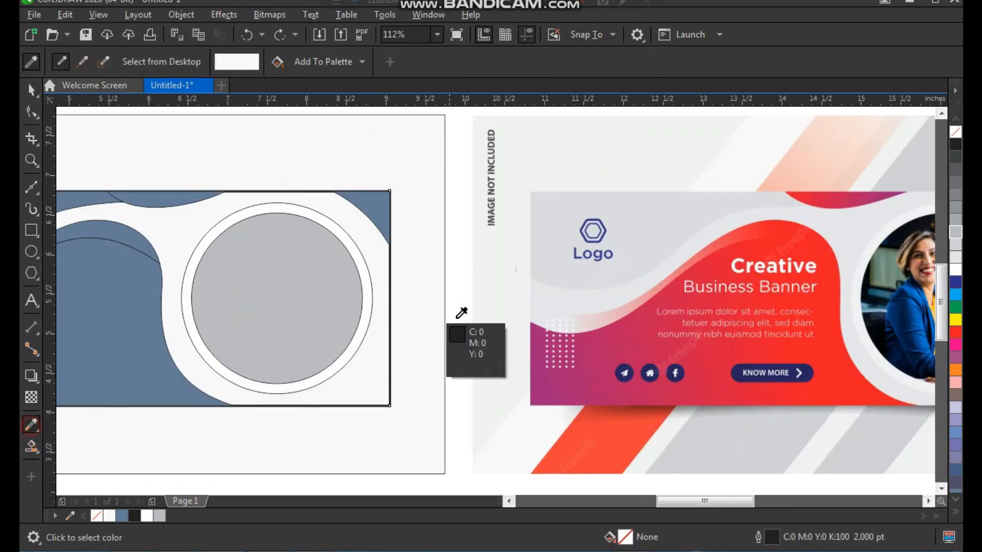
{"action": "left_click", "coordinate": [742, 214]}
{"action": "left_click", "coordinate": [373, 377]}
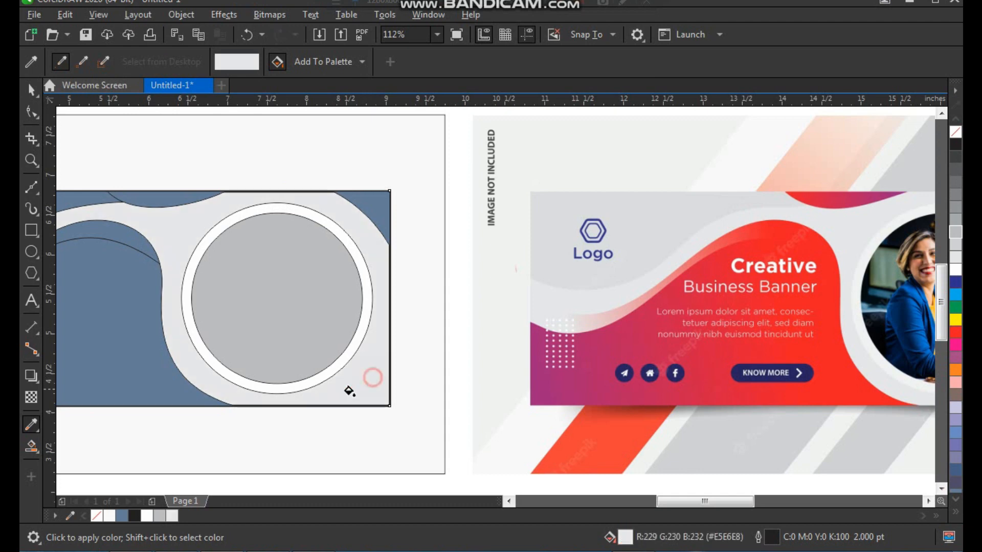
Remove the outlines from the banner rectangle and both circles.
{"action": "key", "text": "space"}
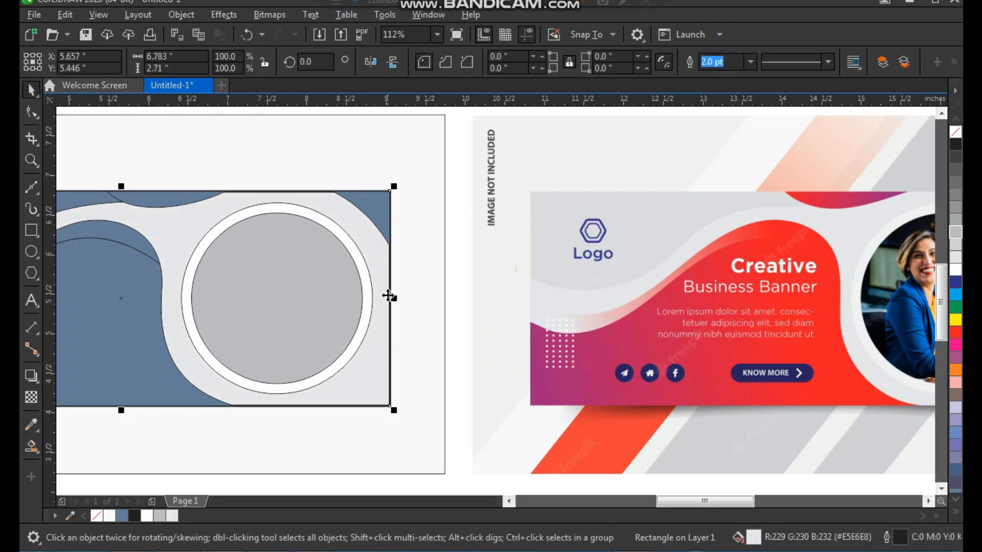
{"action": "right_click", "coordinate": [954, 135]}
{"action": "scroll", "coordinate": [442, 242], "scroll_direction": "down", "scroll_amount": 2}
{"action": "left_click", "coordinate": [441, 136]}
{"action": "key", "text": "F2"}
{"action": "left_click_drag", "start_coordinate": [134, 141], "coordinate": [750, 417]}
{"action": "left_click", "coordinate": [432, 288]}
{"action": "left_click", "coordinate": [443, 264], "text": "shift"}
{"action": "left_click", "coordinate": [445, 259]}
{"action": "left_click", "coordinate": [431, 281], "text": "shift"}
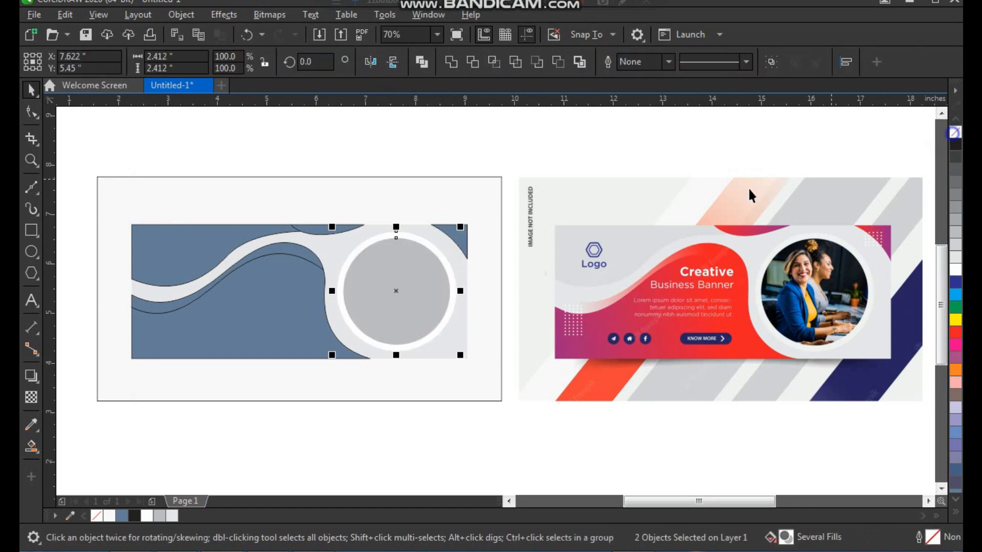
Move the office photo over to the banner's circle and scale it down to about 4.09 by 2.55 inches.
{"action": "scroll", "coordinate": [385, 236], "scroll_direction": "down", "scroll_amount": 2}
{"action": "mouse_move", "coordinate": [877, 313]}
{"action": "left_mouse_down"}
{"action": "mouse_move", "coordinate": [515, 440]}
{"action": "mouse_move", "coordinate": [353, 441]}
{"action": "left_mouse_up"}
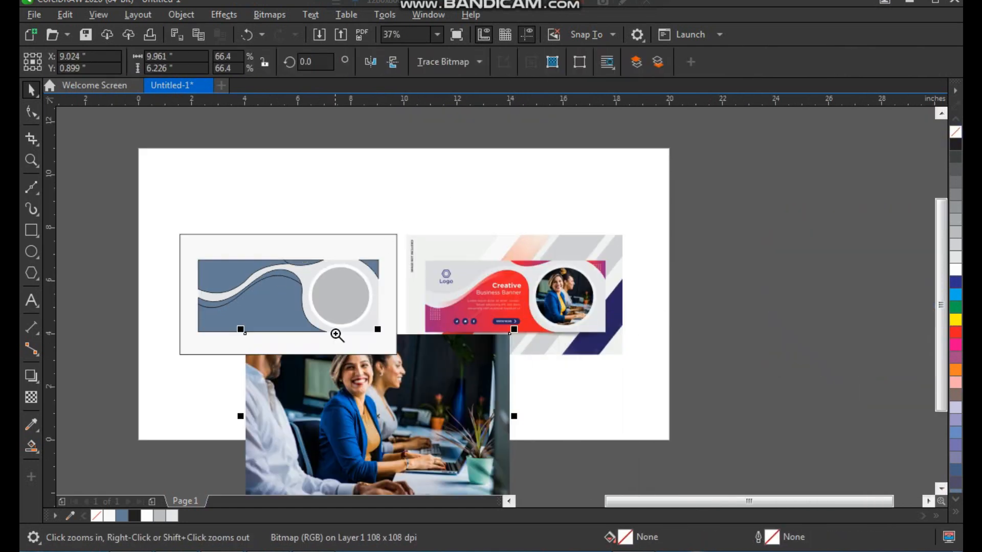
{"action": "scroll", "coordinate": [518, 443], "scroll_direction": "up", "scroll_amount": 2}
{"action": "left_click", "coordinate": [744, 238], "text": "shift"}
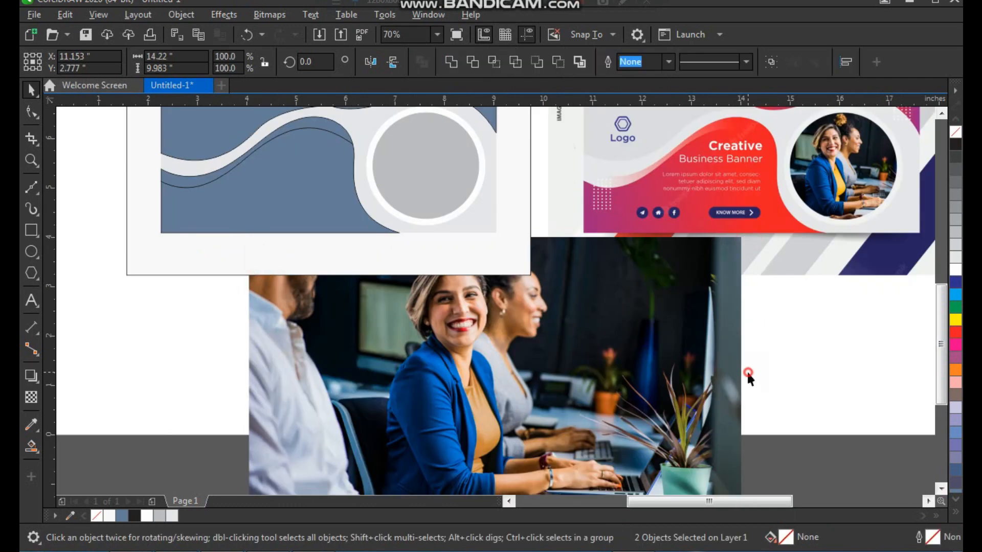
{"action": "left_click", "coordinate": [717, 345]}
{"action": "left_click_drag", "start_coordinate": [747, 234], "coordinate": [592, 329]}
{"action": "left_click_drag", "start_coordinate": [495, 408], "coordinate": [428, 229]}
Bring the office photo to the front and PowerClip it inside the grey circle.
{"action": "key", "text": "F2"}
{"action": "left_click_drag", "start_coordinate": [330, 126], "coordinate": [641, 323]}
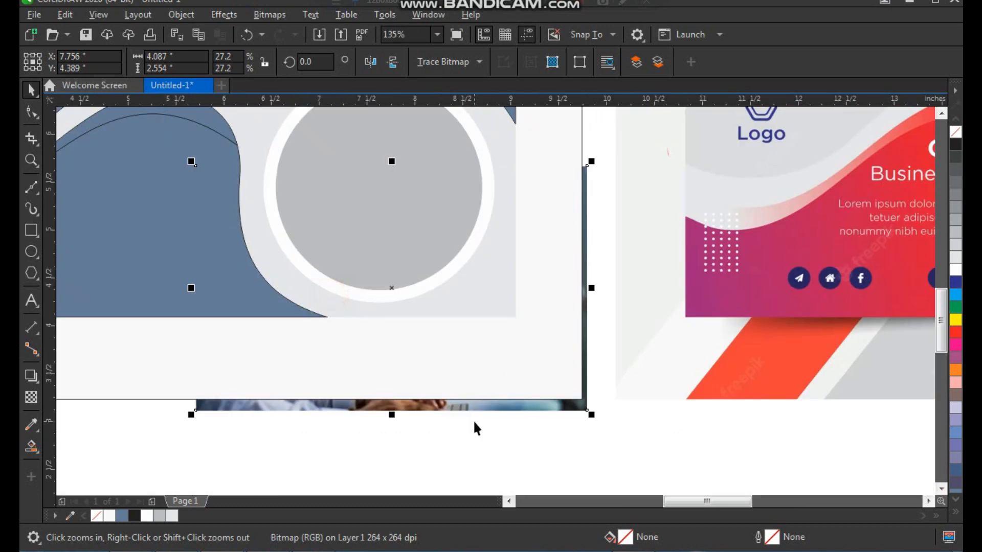
{"action": "key", "text": "shift+Page_Up"}
{"action": "right_click", "coordinate": [421, 197]}
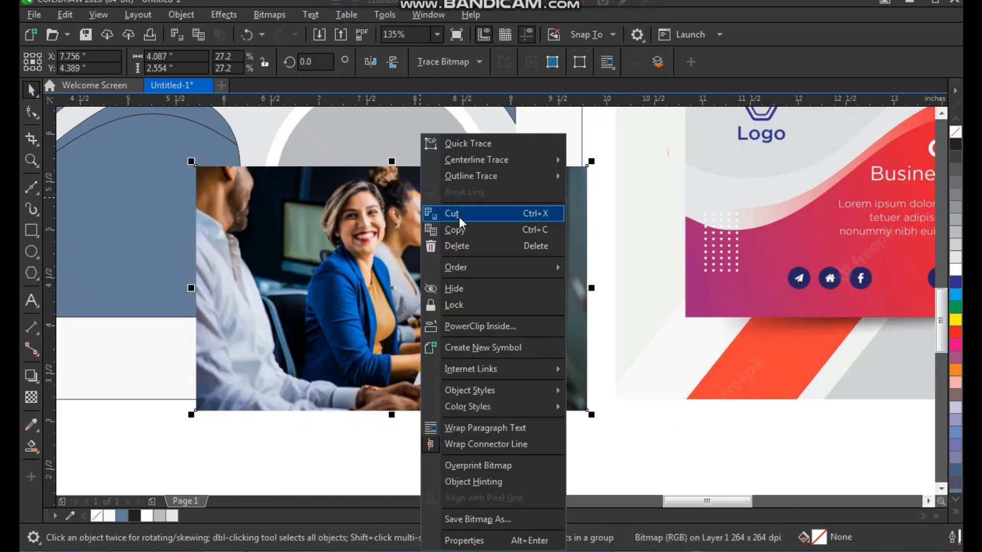
{"action": "left_click", "coordinate": [492, 328]}
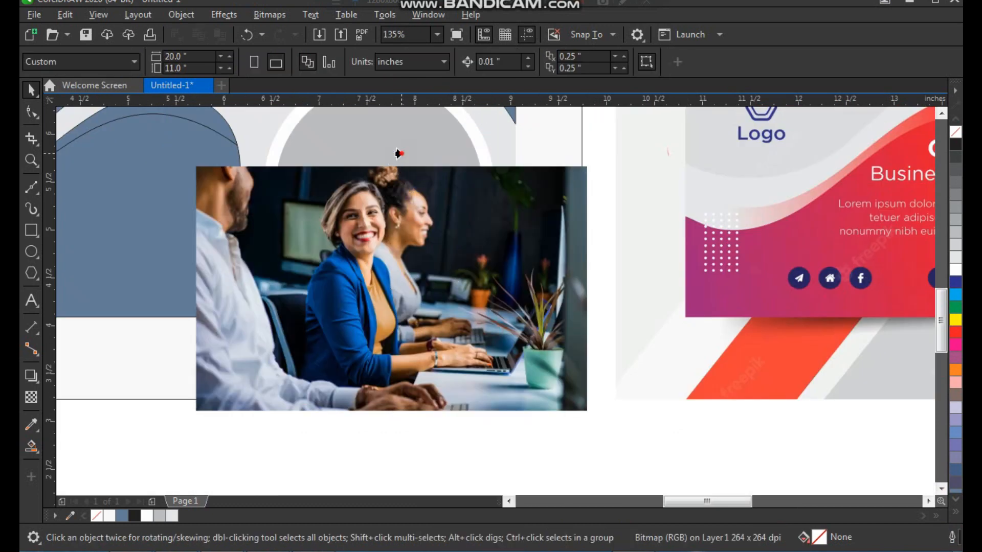
{"action": "left_click", "coordinate": [398, 153]}
Reposition the photo inside its circular PowerClip so the two women fill the circle as in the reference.
{"action": "scroll", "coordinate": [401, 295], "scroll_direction": "down", "scroll_amount": 2}
{"action": "key", "text": "F2"}
{"action": "left_click_drag", "start_coordinate": [328, 172], "coordinate": [476, 297]}
{"action": "left_click", "coordinate": [436, 332], "text": "ctrl"}
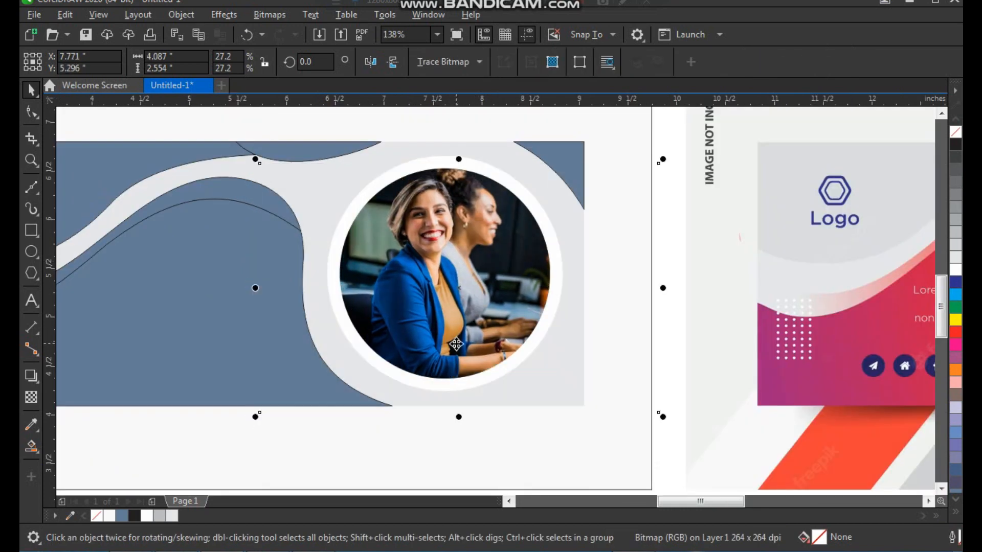
{"action": "scroll", "coordinate": [456, 344], "scroll_direction": "down", "scroll_amount": 2}
{"action": "left_click", "coordinate": [478, 445]}
Sample the purple at the reference banner's lower corner into the document palette.
{"action": "key", "text": "z"}
{"action": "left_click_drag", "start_coordinate": [690, 454], "coordinate": [691, 456]}
{"action": "scroll", "coordinate": [506, 343], "scroll_direction": "down", "scroll_amount": 3}
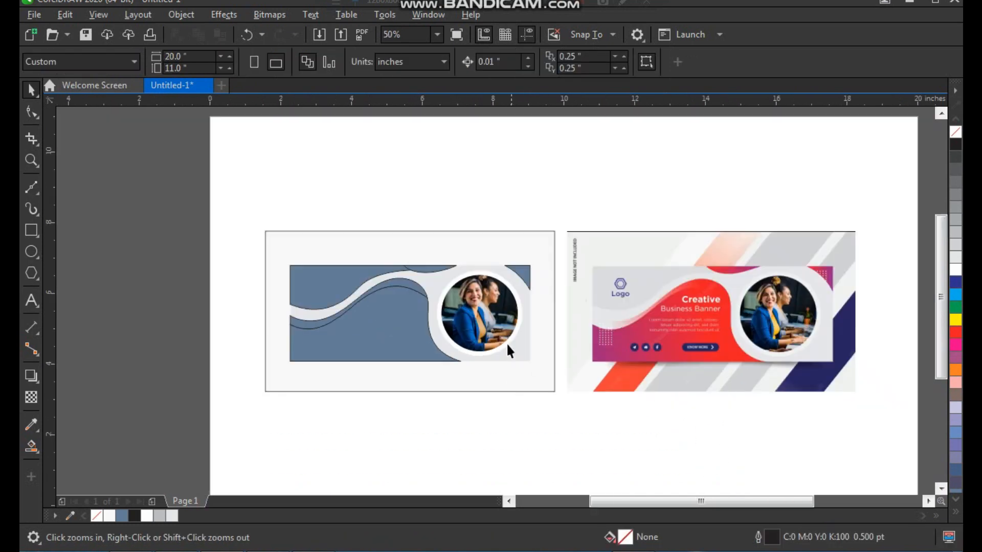
{"action": "scroll", "coordinate": [752, 348], "scroll_direction": "up", "scroll_amount": 3}
{"action": "left_click", "coordinate": [72, 517]}
{"action": "left_click", "coordinate": [302, 376]}
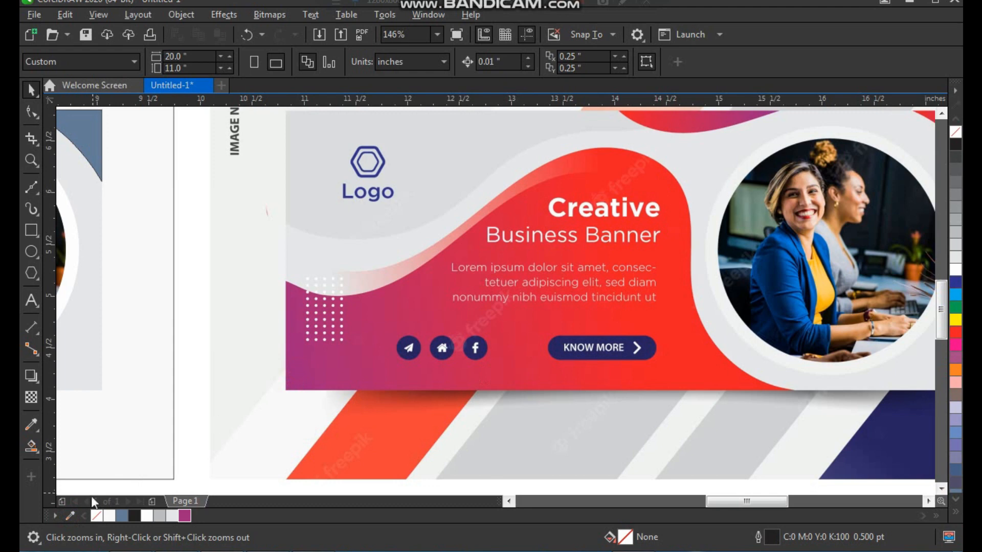
Sample the red from the reference banner's lower wave into the document palette.
{"action": "left_click", "coordinate": [72, 516]}
{"action": "left_click", "coordinate": [724, 375]}
{"action": "scroll", "coordinate": [496, 383], "scroll_direction": "down", "scroll_amount": 4}
{"action": "left_click", "coordinate": [328, 336]}
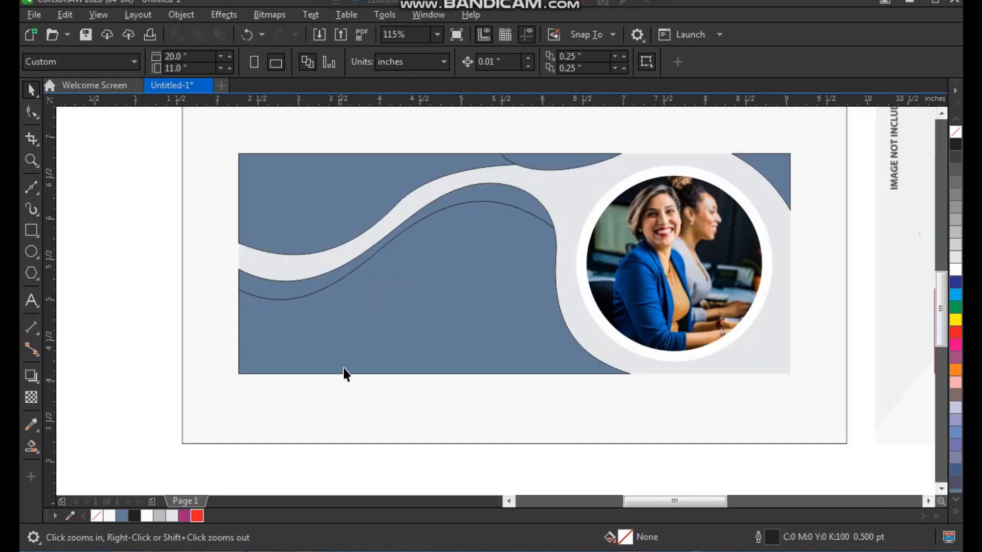
Fill the large lower wave shape with the sampled purple.
{"action": "key", "text": "i"}
{"action": "left_click", "coordinate": [432, 309]}
{"action": "left_click_drag", "start_coordinate": [414, 323], "coordinate": [412, 324]}
{"action": "key", "text": "ctrl+z"}
{"action": "key", "text": "F2"}
{"action": "left_click_drag", "start_coordinate": [228, 162], "coordinate": [639, 419]}
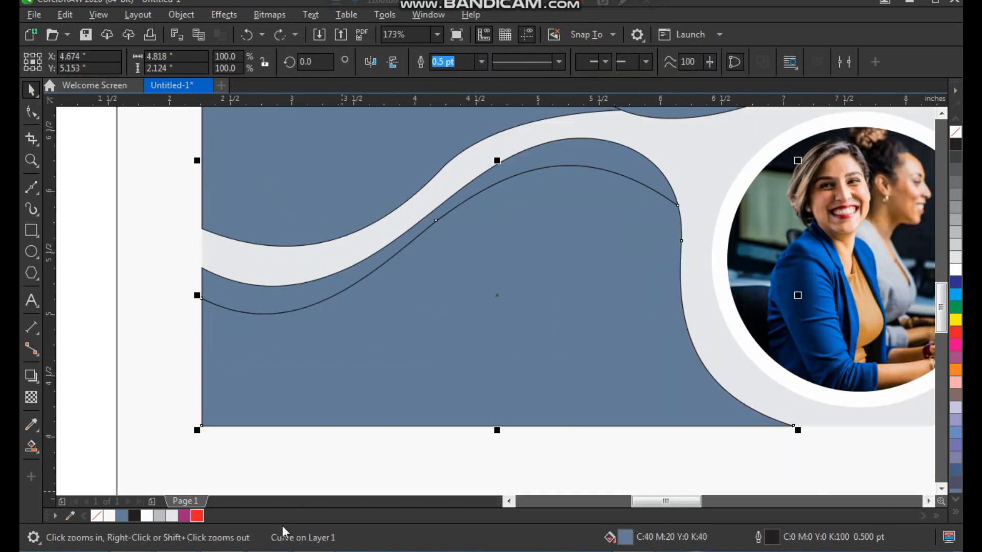
{"action": "left_click", "coordinate": [187, 516]}
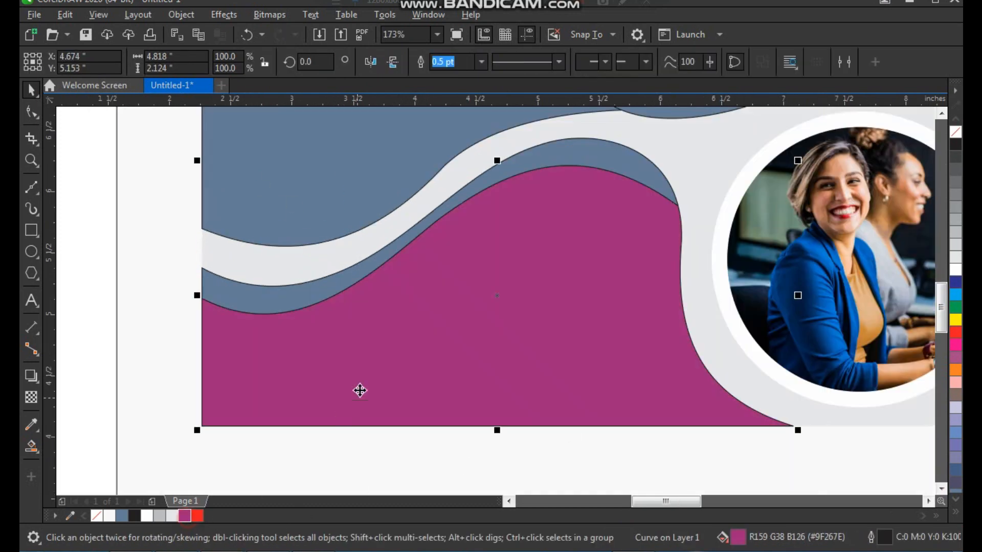
Apply a horizontal linear fountain fill from purple to red across the large lower wave and remove its outline.
{"action": "left_click", "coordinate": [32, 447]}
{"action": "left_click", "coordinate": [60, 448]}
{"action": "left_click_drag", "start_coordinate": [348, 358], "coordinate": [638, 358]}
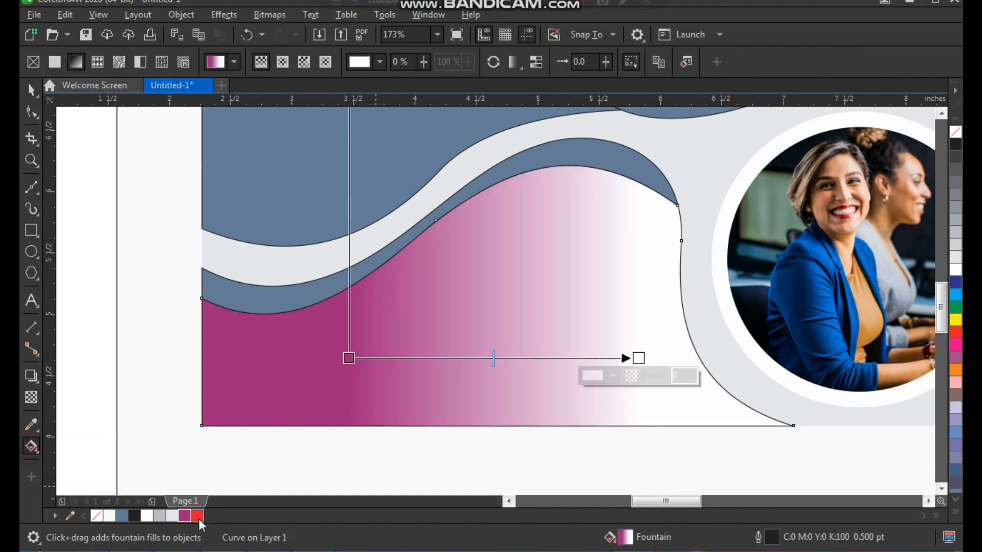
{"action": "left_click_drag", "start_coordinate": [502, 419], "coordinate": [638, 359]}
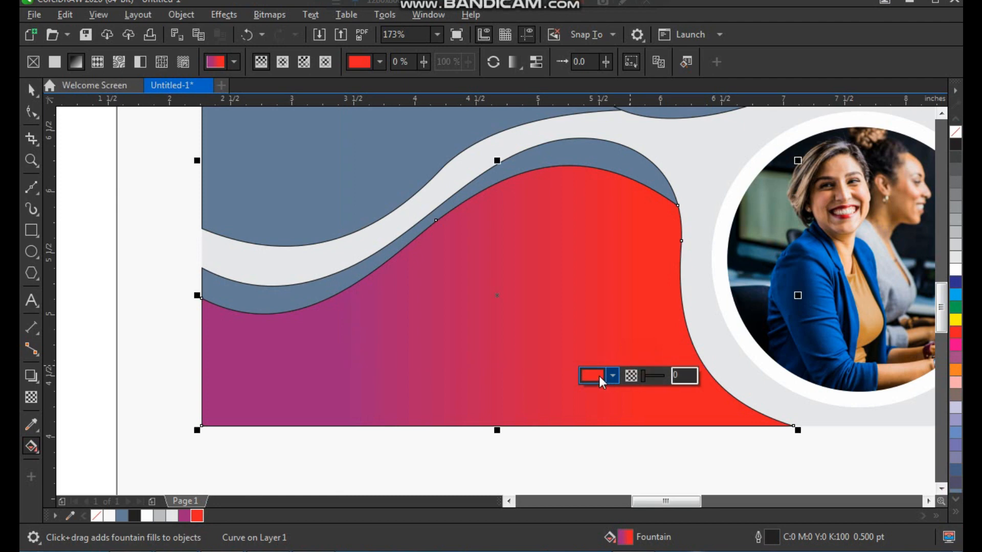
{"action": "key", "text": "space"}
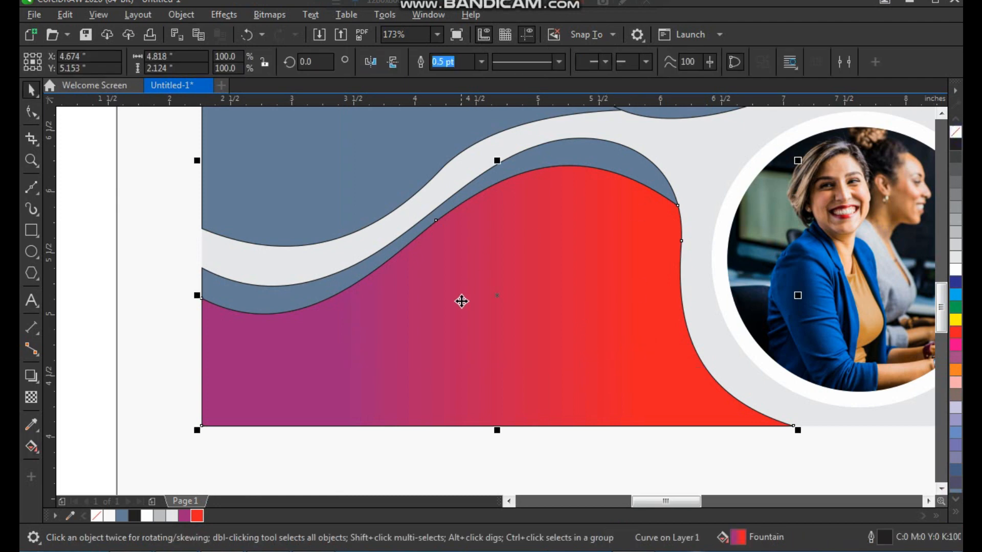
{"action": "right_click", "coordinate": [955, 134]}
{"action": "scroll", "coordinate": [417, 278], "scroll_direction": "down", "scroll_amount": 3}
{"action": "key", "text": "F2"}
{"action": "left_click_drag", "start_coordinate": [331, 170], "coordinate": [767, 391]}
{"action": "left_click", "coordinate": [593, 467]}
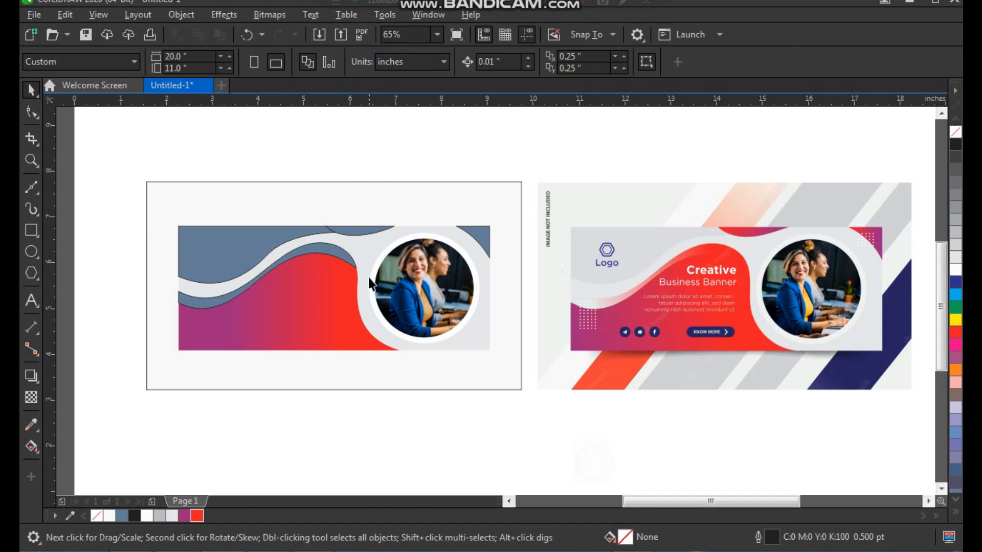
Fill the thin wave band above the gradient shape with the sampled red and remove its outline.
{"action": "left_click", "coordinate": [327, 248]}
{"action": "key", "text": "F2"}
{"action": "left_click_drag", "start_coordinate": [403, 207], "coordinate": [174, 353]}
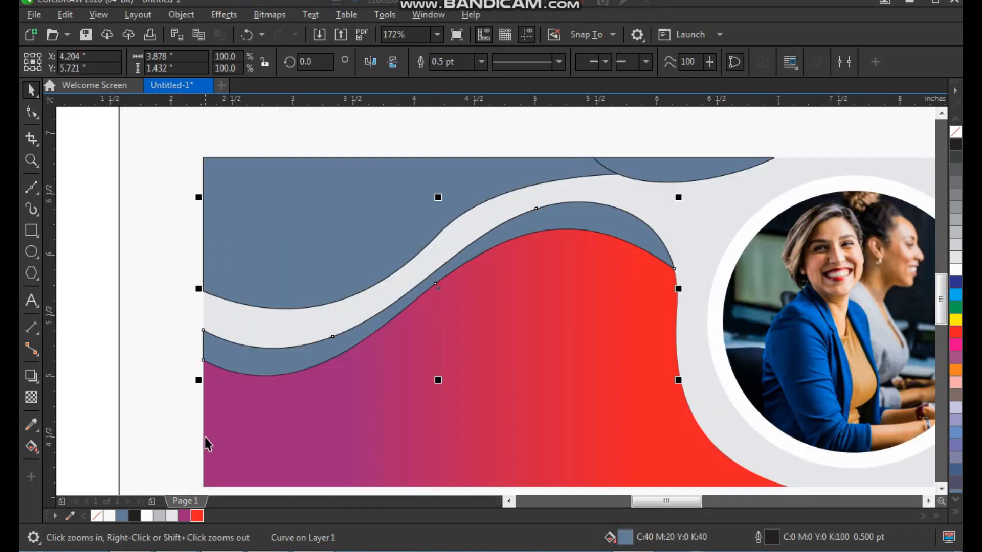
{"action": "left_click", "coordinate": [198, 516]}
{"action": "right_click", "coordinate": [957, 134]}
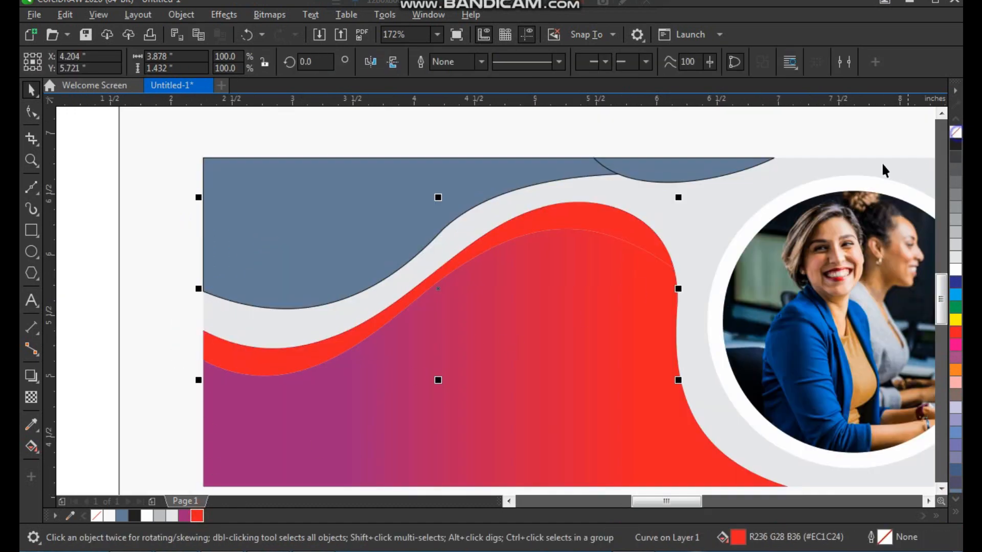
Apply a linear transparency to the red wave band so it fades out toward the banner's left edge.
{"action": "left_click", "coordinate": [33, 399]}
{"action": "left_click_drag", "start_coordinate": [563, 230], "coordinate": [215, 270]}
{"action": "mouse_move", "coordinate": [563, 230]}
{"action": "left_mouse_down"}
{"action": "mouse_move", "coordinate": [584, 230]}
{"action": "mouse_move", "coordinate": [562, 231]}
{"action": "left_mouse_up"}
{"action": "key", "text": "space"}
{"action": "key", "text": "F3"}
{"action": "key", "text": "F3"}
{"action": "key", "text": "F2"}
{"action": "left_click_drag", "start_coordinate": [263, 202], "coordinate": [666, 365]}
{"action": "left_click", "coordinate": [513, 444]}
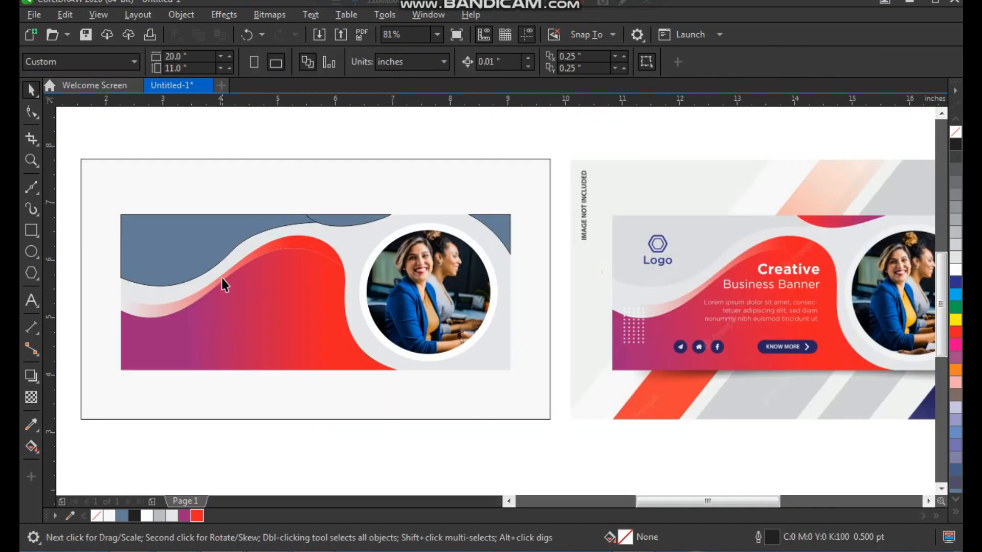
Sample the reference's upper-left grey (#DBDCDE), fill the banner's large upper-left shape with it and remove the outline.
{"action": "left_click", "coordinate": [31, 423]}
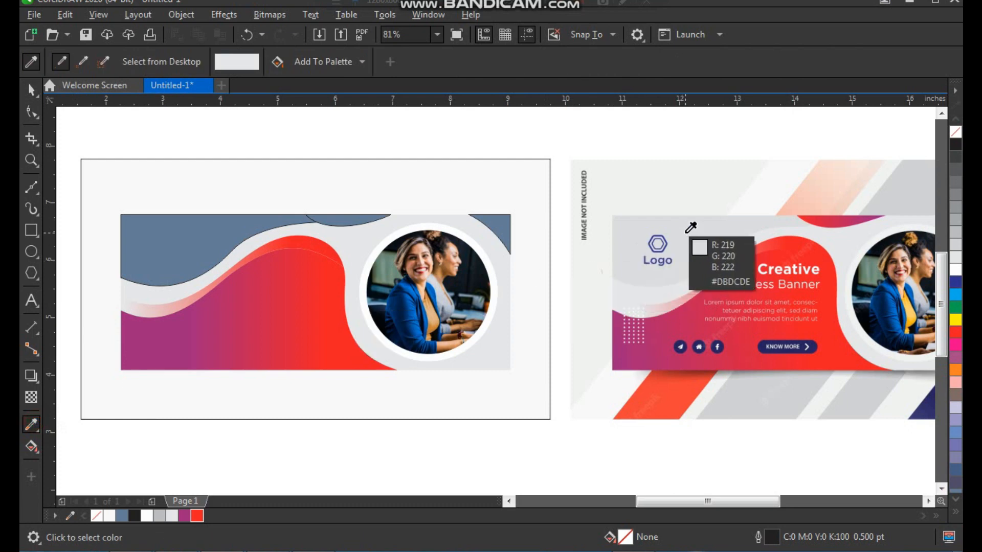
{"action": "left_click", "coordinate": [684, 226]}
{"action": "left_click", "coordinate": [242, 234]}
{"action": "key", "text": "space"}
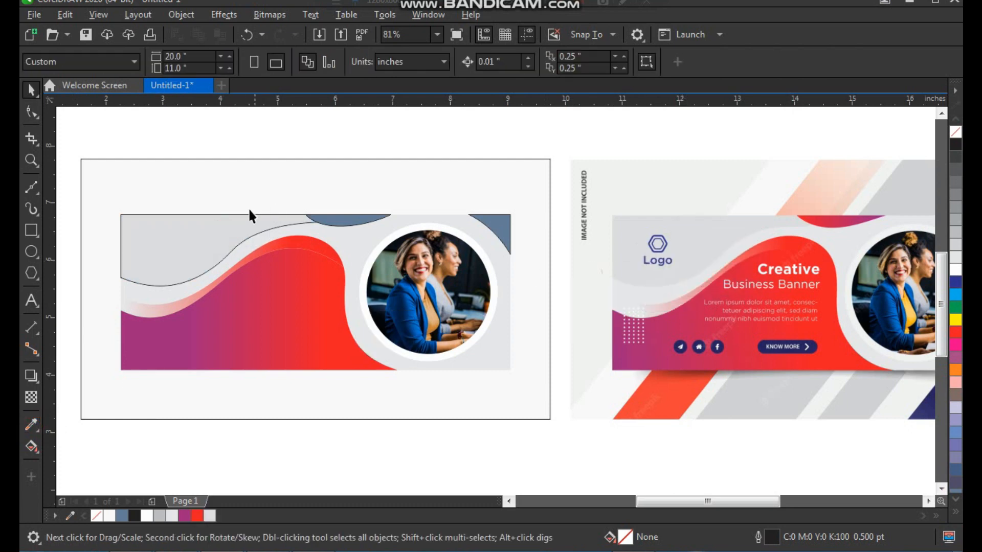
{"action": "right_click", "coordinate": [955, 134]}
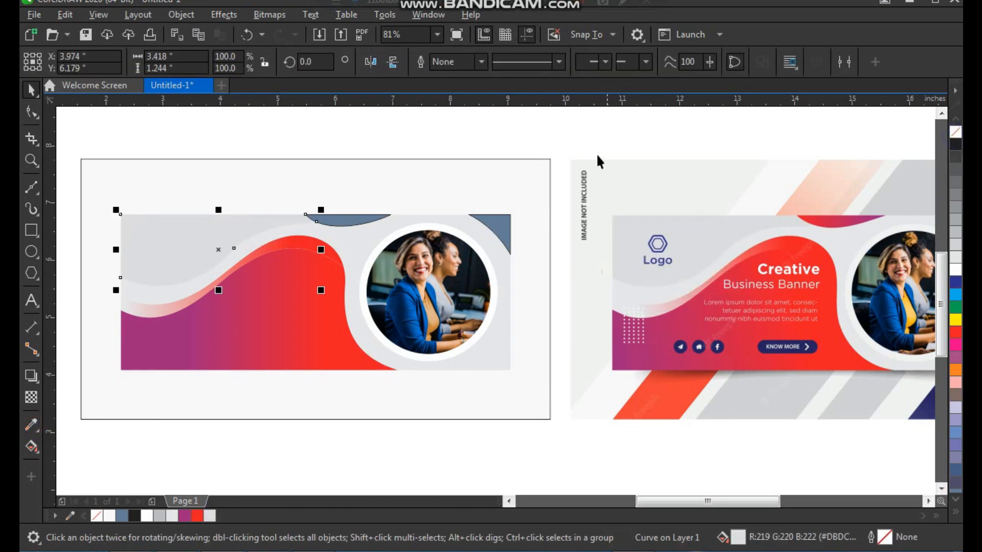
{"action": "left_click", "coordinate": [585, 151]}
Fill the small curved shape at the banner's upper edge with the sampled purple.
{"action": "left_click", "coordinate": [340, 224]}
{"action": "key", "text": "z"}
{"action": "left_click_drag", "start_coordinate": [213, 166], "coordinate": [544, 357]}
{"action": "left_click", "coordinate": [185, 516]}
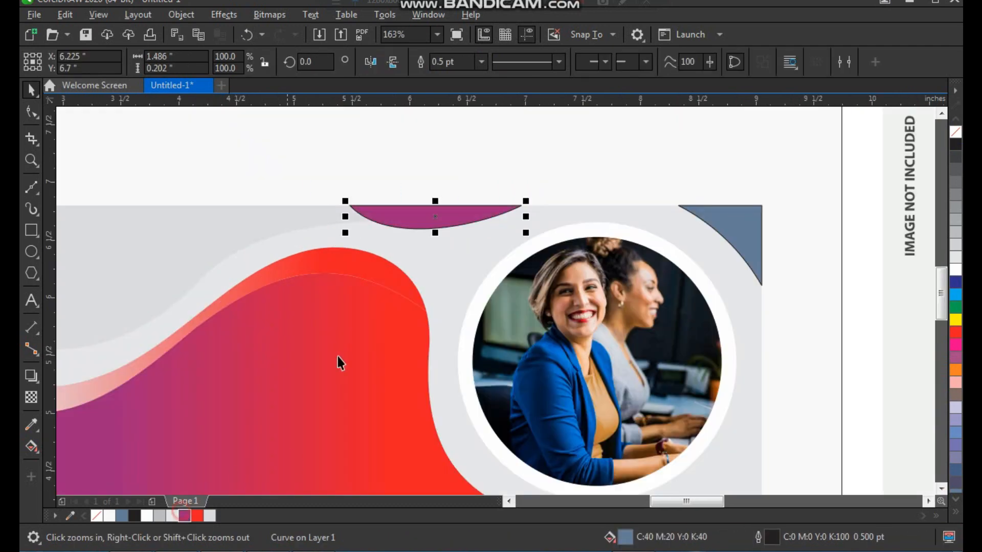
{"action": "key", "text": "space"}
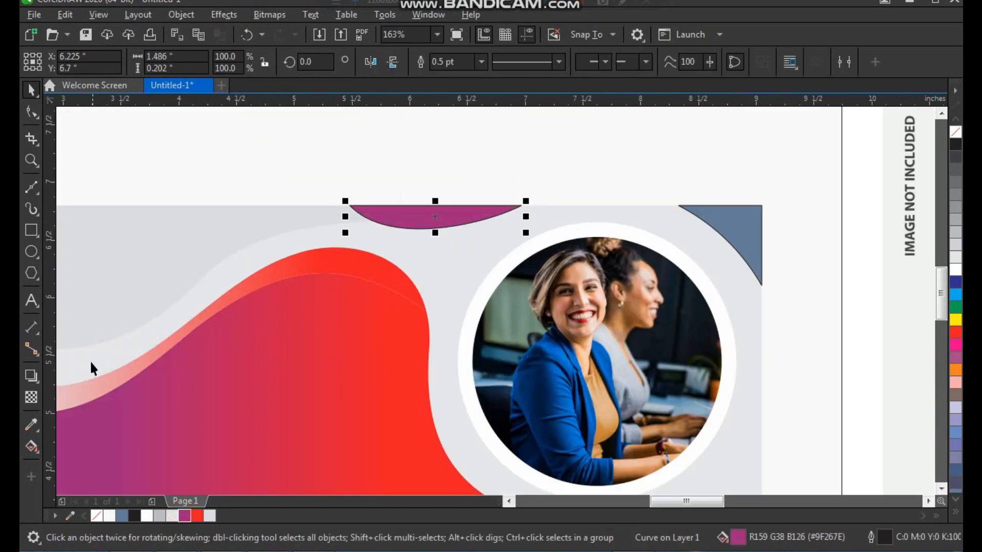
Give the upper-edge curved shape a linear fountain fill from purple at its right to red at its left and remove its outline.
{"action": "left_click", "coordinate": [32, 446]}
{"action": "left_click_drag", "start_coordinate": [461, 212], "coordinate": [397, 213]}
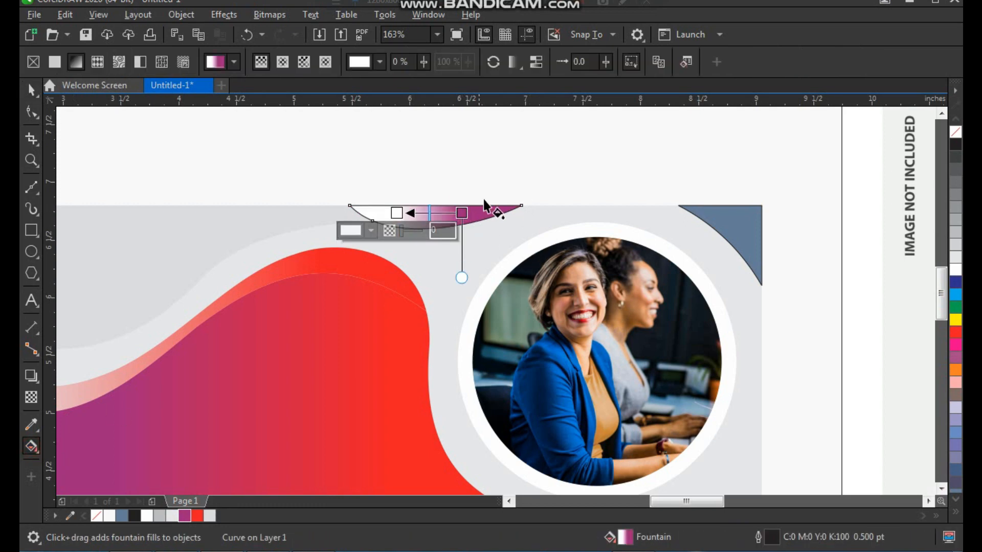
{"action": "key", "text": "z"}
{"action": "left_click_drag", "start_coordinate": [287, 307], "coordinate": [560, 186]}
{"action": "left_click_drag", "start_coordinate": [401, 235], "coordinate": [427, 200]}
{"action": "key", "text": "space"}
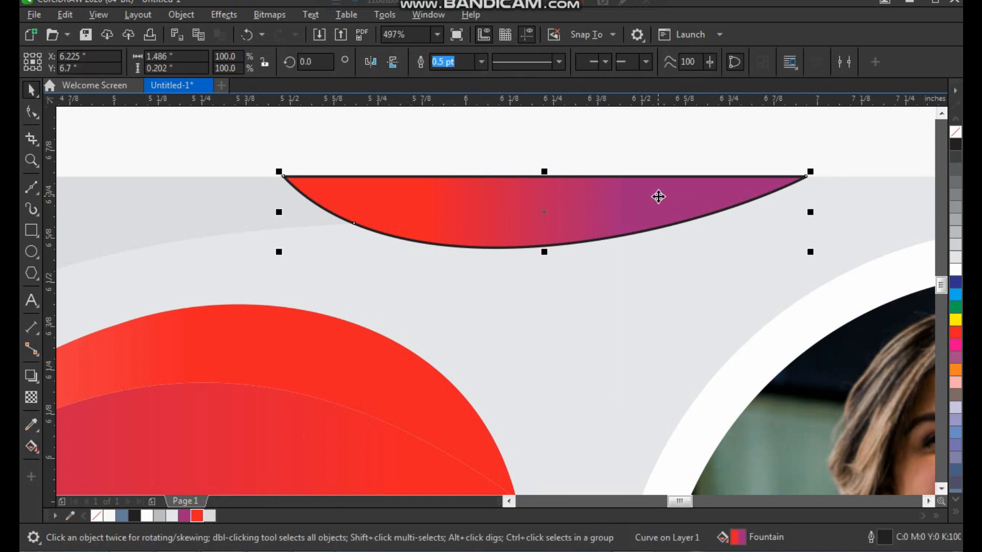
{"action": "right_click", "coordinate": [957, 132]}
{"action": "scroll", "coordinate": [567, 257], "scroll_direction": "down", "scroll_amount": 2}
{"action": "left_click", "coordinate": [645, 192]}
{"action": "scroll", "coordinate": [542, 232], "scroll_direction": "down", "scroll_amount": 1}
Copy only the fill property from the upper-edge gradient shape to the banner's blue upper-right corner shape.
{"action": "key", "text": "z"}
{"action": "left_click_drag", "start_coordinate": [463, 165], "coordinate": [961, 492]}
{"action": "scroll", "coordinate": [645, 363], "scroll_direction": "down", "scroll_amount": 1}
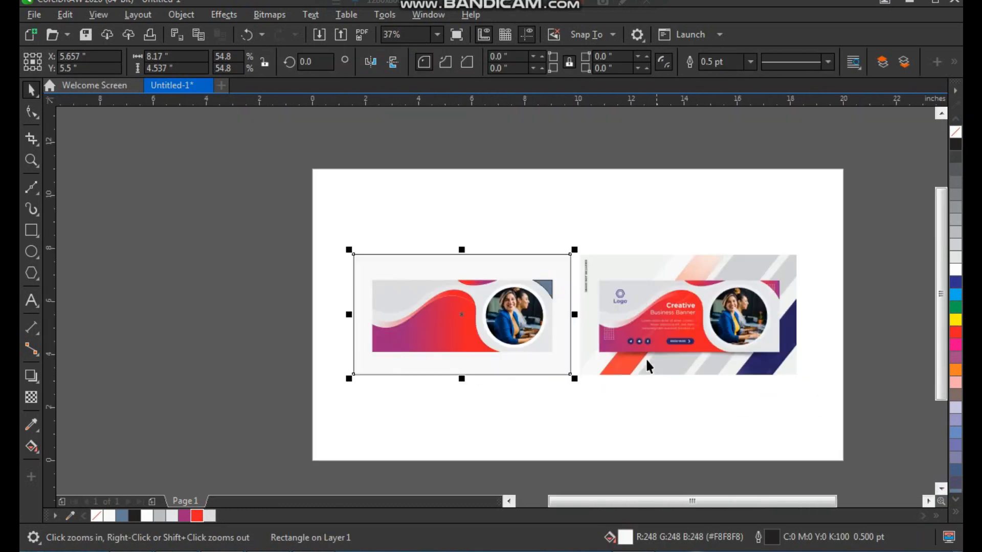
{"action": "left_click_drag", "start_coordinate": [459, 244], "coordinate": [629, 390]}
{"action": "key", "text": "space"}
{"action": "left_click", "coordinate": [493, 230]}
{"action": "key", "text": "z"}
{"action": "left_click_drag", "start_coordinate": [271, 149], "coordinate": [592, 299]}
{"action": "left_click", "coordinate": [71, 16]}
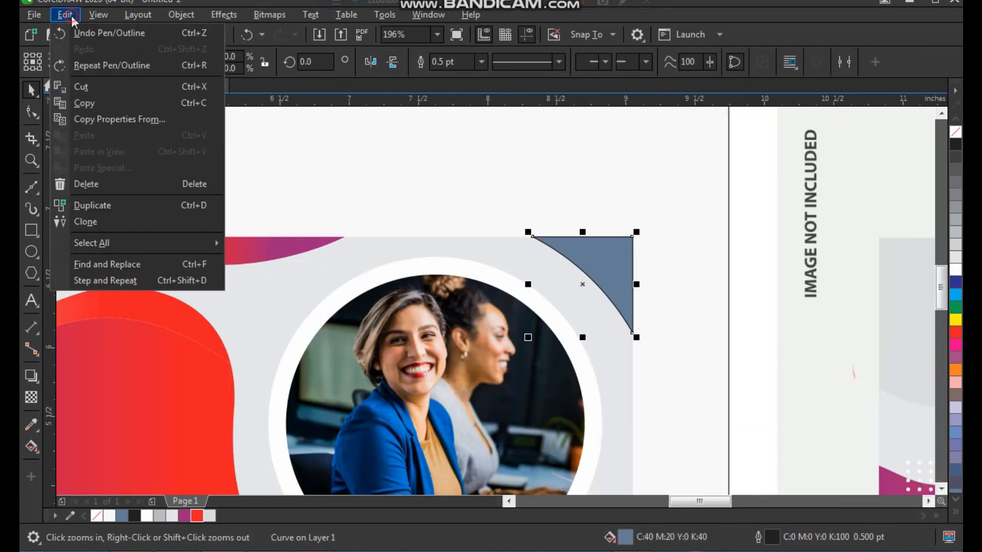
{"action": "left_click", "coordinate": [124, 118]}
{"action": "left_click", "coordinate": [361, 259]}
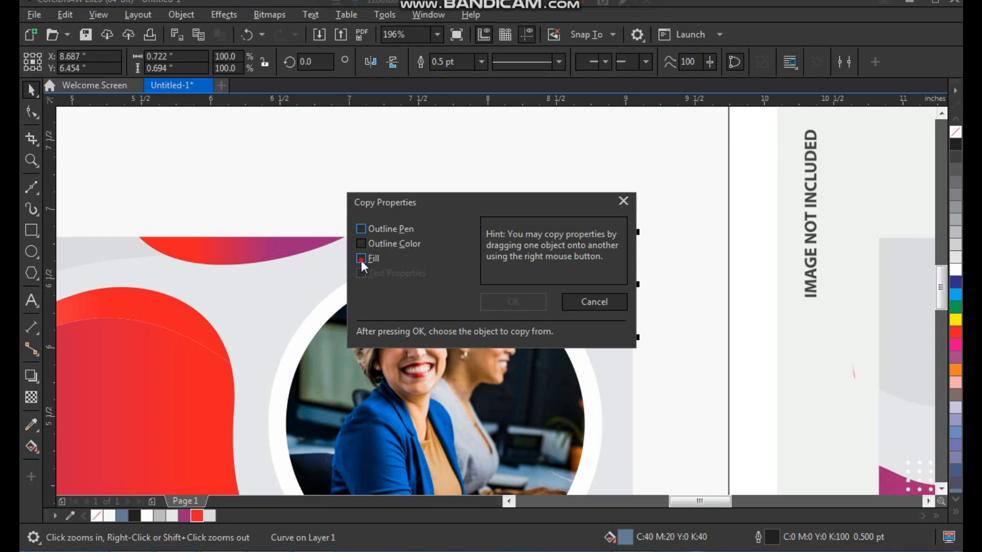
{"action": "left_click", "coordinate": [484, 307]}
{"action": "left_click", "coordinate": [248, 243]}
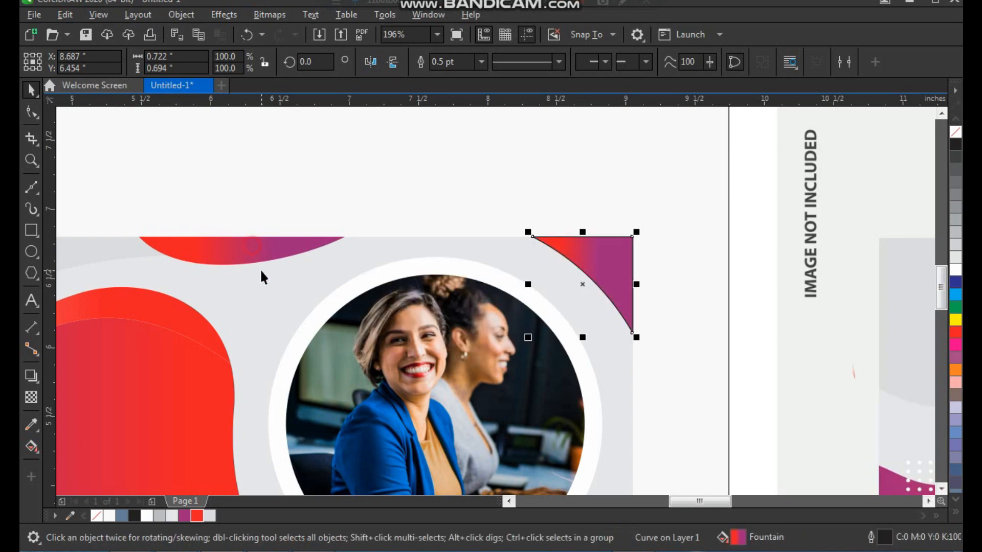
Remove the corner shape's outline and angle its gradient diagonally, with purple toward the lower right and red toward the upper left.
{"action": "right_click", "coordinate": [955, 134]}
{"action": "key", "text": "F2"}
{"action": "left_click_drag", "start_coordinate": [526, 175], "coordinate": [670, 398]}
{"action": "left_click", "coordinate": [31, 446]}
{"action": "left_click_drag", "start_coordinate": [499, 266], "coordinate": [529, 302]}
{"action": "left_click_drag", "start_coordinate": [431, 268], "coordinate": [449, 242]}
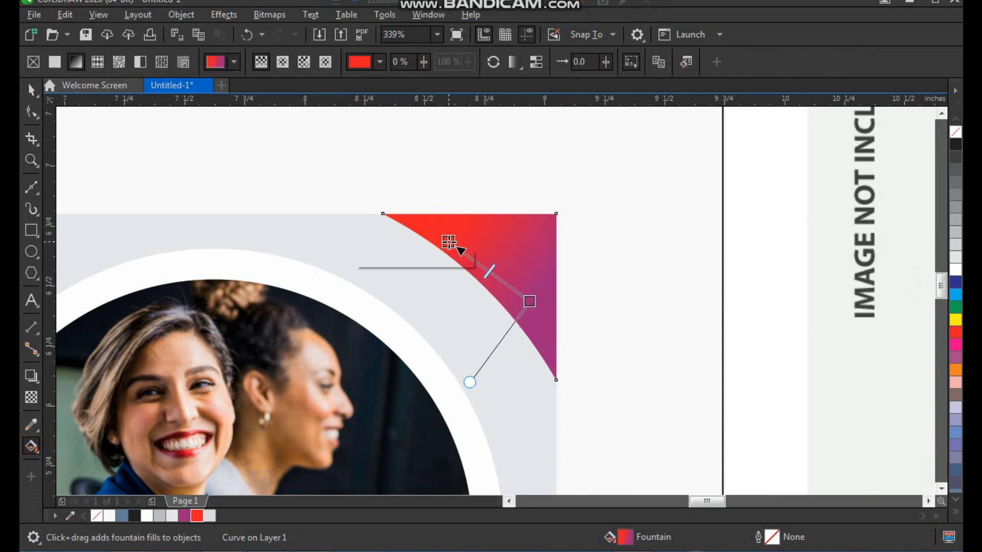
{"action": "scroll", "coordinate": [501, 227], "scroll_direction": "down", "scroll_amount": 2}
{"action": "key", "text": "space"}
{"action": "left_click", "coordinate": [526, 134]}
{"action": "scroll", "coordinate": [492, 292], "scroll_direction": "down", "scroll_amount": 1}
{"action": "key", "text": "F2"}
{"action": "left_click_drag", "start_coordinate": [298, 200], "coordinate": [794, 436]}
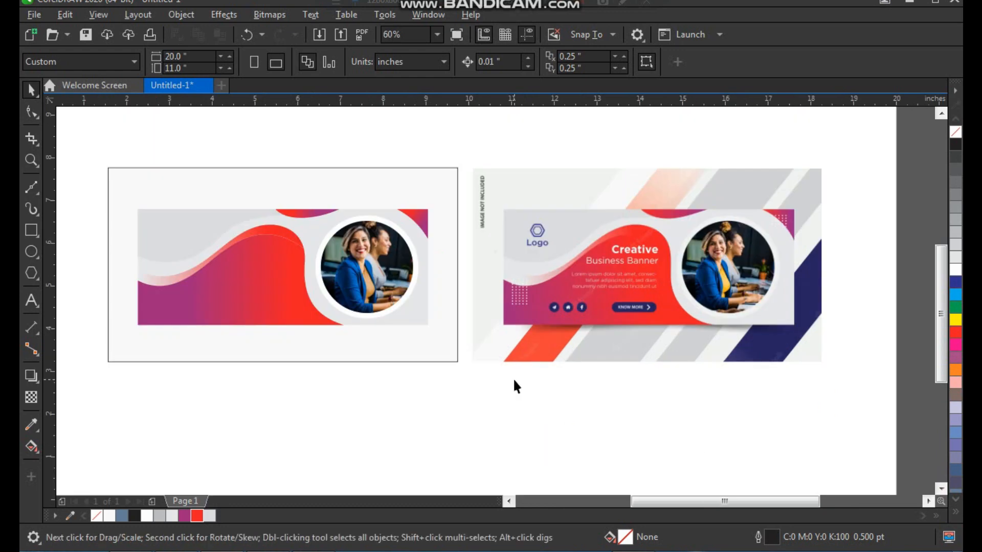
Draw a circle about 0.03 inch wide over the reference's first dot, fill it white and remove its outline.
{"action": "key", "text": "F2"}
{"action": "left_click_drag", "start_coordinate": [455, 179], "coordinate": [666, 381]}
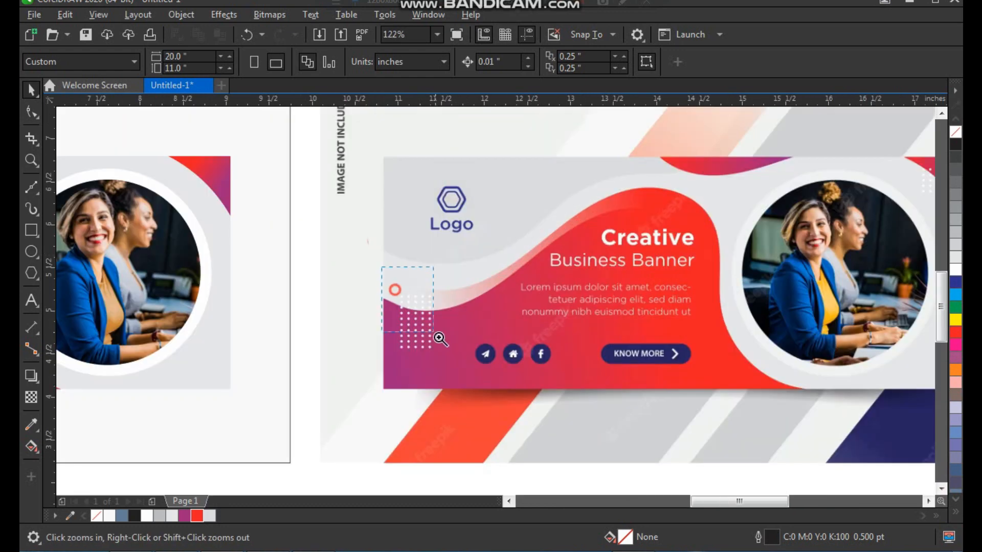
{"action": "left_click_drag", "start_coordinate": [427, 330], "coordinate": [427, 331]}
{"action": "left_click_drag", "start_coordinate": [362, 182], "coordinate": [518, 301]}
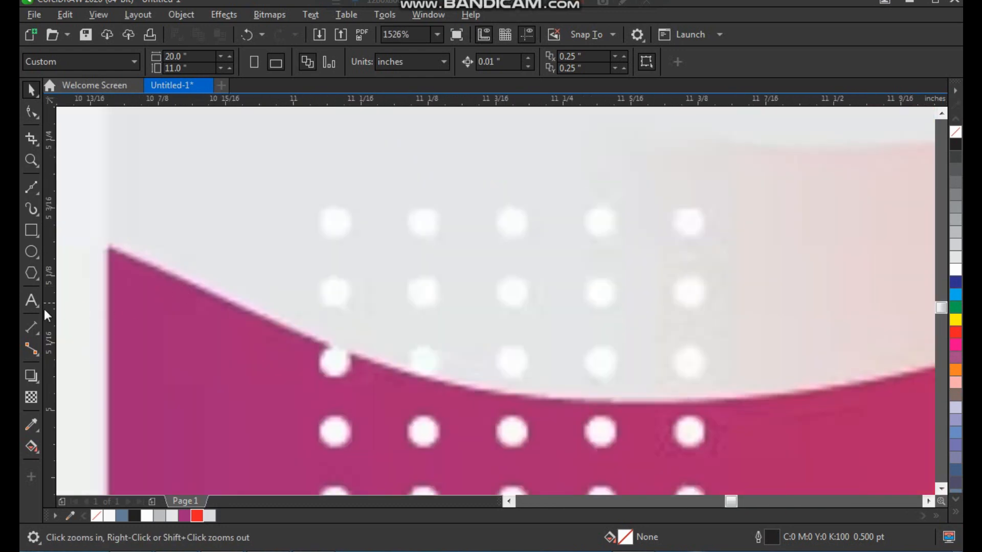
{"action": "left_click", "coordinate": [30, 259]}
{"action": "left_click_drag", "start_coordinate": [331, 250], "coordinate": [368, 287]}
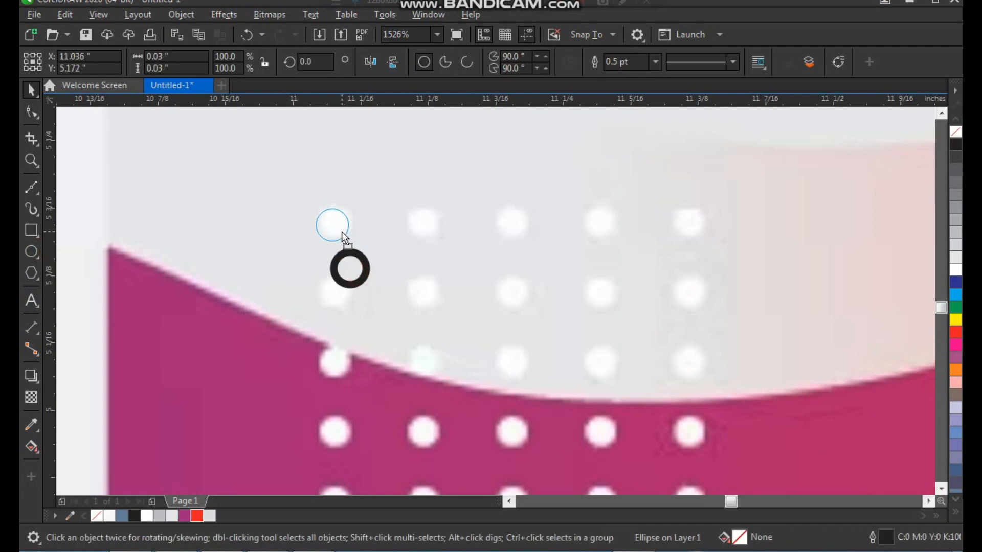
{"action": "left_click_drag", "start_coordinate": [342, 232], "coordinate": [342, 228]}
{"action": "left_click", "coordinate": [955, 272]}
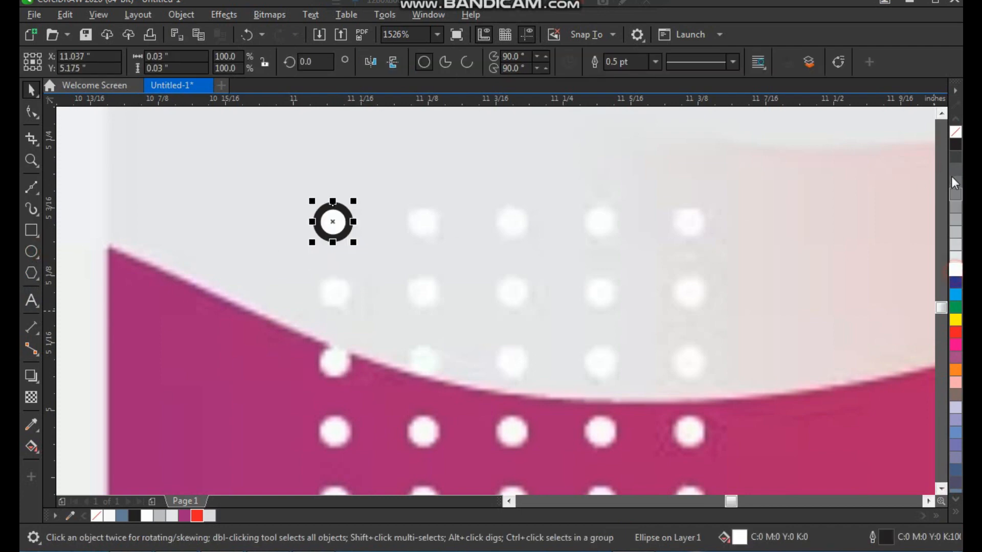
{"action": "right_click", "coordinate": [959, 132]}
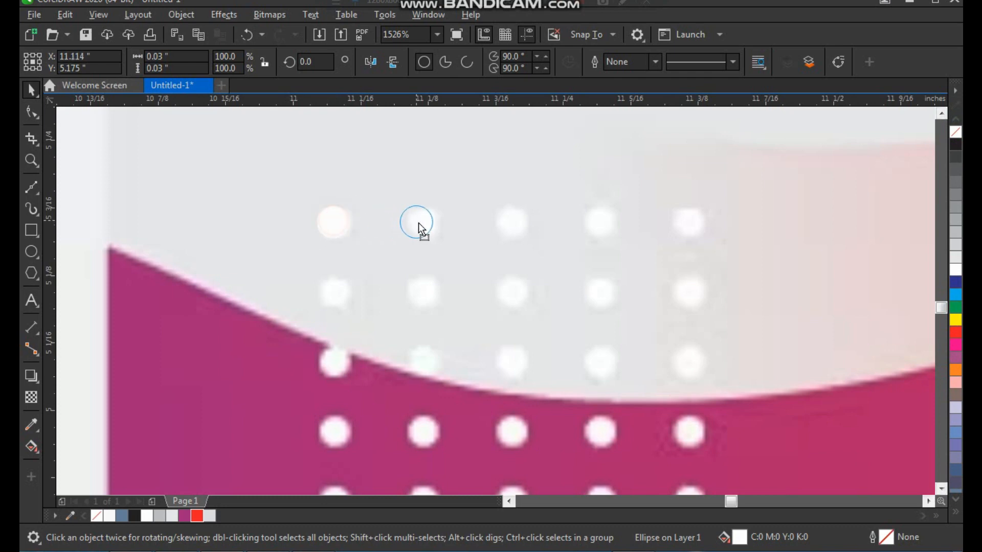
Copy the white circle onto the next reference dot and repeat the copy to form a row of five.
{"action": "left_click_drag", "start_coordinate": [425, 224], "coordinate": [425, 223]}
{"action": "key", "text": "ctrl+r"}
{"action": "key", "text": "ctrl+r"}
{"action": "key", "text": "ctrl+r"}
{"action": "left_click_drag", "start_coordinate": [266, 165], "coordinate": [789, 296]}
Copy the grouped dot row down onto the second reference row and repeat the copy to make ten rows.
{"action": "left_click_drag", "start_coordinate": [724, 241], "coordinate": [689, 295]}
{"action": "scroll", "coordinate": [493, 248], "scroll_direction": "down", "scroll_amount": 2}
{"action": "key", "text": "F2"}
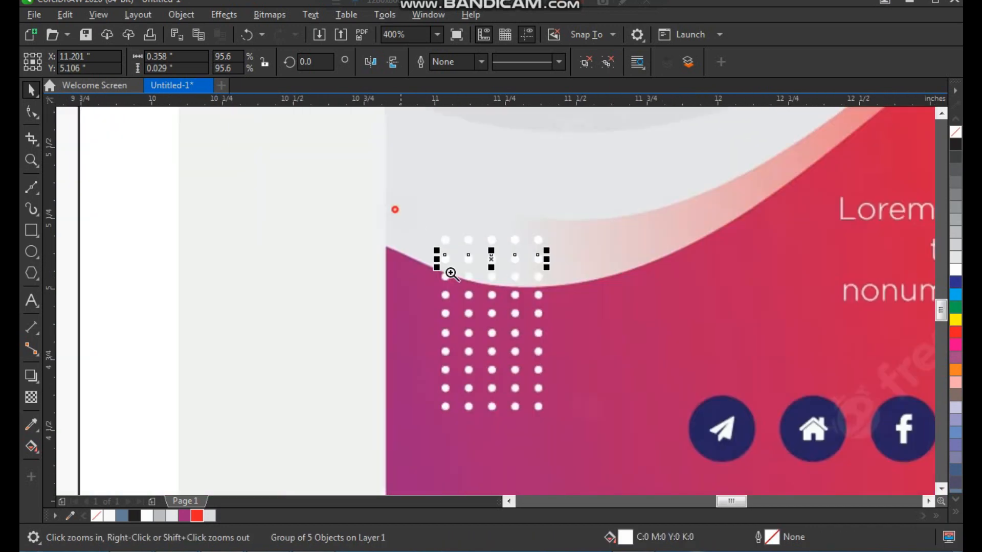
{"action": "left_click_drag", "start_coordinate": [395, 210], "coordinate": [630, 440]}
{"action": "key", "text": "ctrl+r"}
{"action": "key", "text": "ctrl+r"}
{"action": "key", "text": "ctrl+r"}
{"action": "key", "text": "ctrl+r"}
{"action": "key", "text": "ctrl+r"}
{"action": "key", "text": "ctrl+r"}
{"action": "key", "text": "ctrl+r"}
{"action": "key", "text": "ctrl+r"}
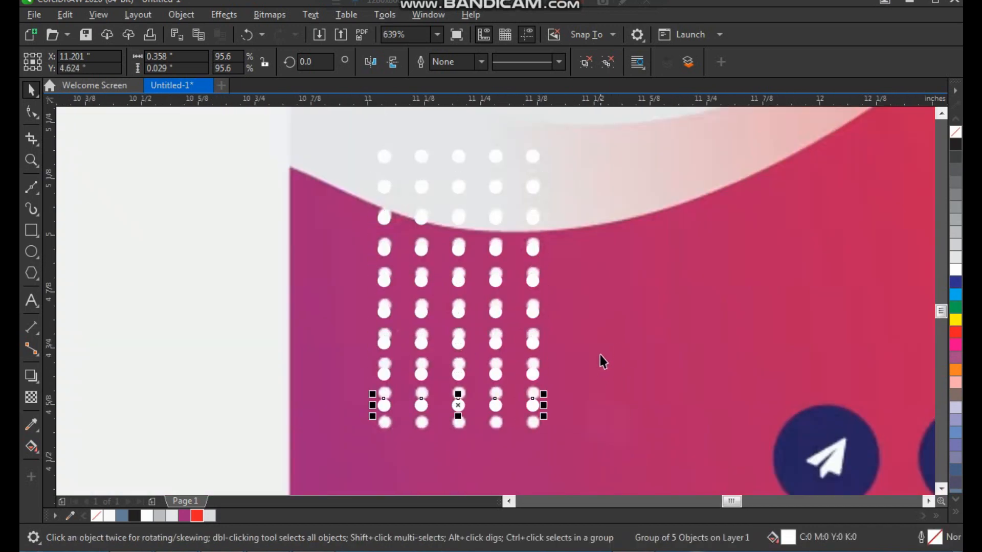
Select all ten dot rows and move them onto the lower-left area of the recreated banner.
{"action": "scroll", "coordinate": [590, 291], "scroll_direction": "down", "scroll_amount": 1}
{"action": "left_click_drag", "start_coordinate": [618, 190], "coordinate": [433, 379]}
{"action": "scroll", "coordinate": [505, 349], "scroll_direction": "down", "scroll_amount": 3}
{"action": "key", "text": "F2"}
{"action": "left_click_drag", "start_coordinate": [570, 258], "coordinate": [253, 387]}
{"action": "left_click_drag", "start_coordinate": [801, 331], "coordinate": [214, 335]}
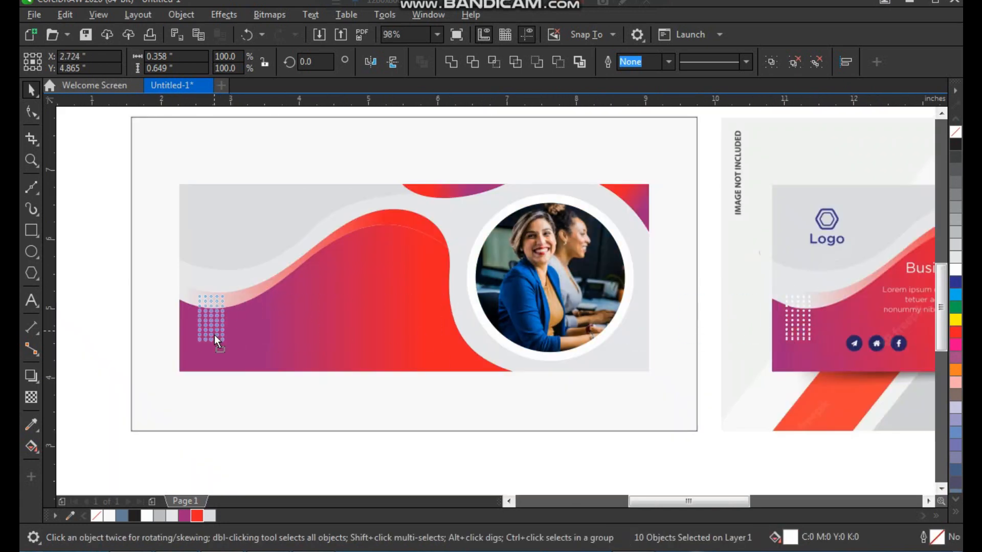
Select the six lower dot rows on the banner and group them.
{"action": "left_click", "coordinate": [95, 328]}
{"action": "key", "text": "F2"}
{"action": "left_click_drag", "start_coordinate": [157, 259], "coordinate": [345, 401]}
{"action": "left_click_drag", "start_coordinate": [236, 382], "coordinate": [485, 252]}
{"action": "key", "text": "ctrl+g"}
Place a copy of the six-row dot group over the banner's upper-right corner shape.
{"action": "scroll", "coordinate": [370, 313], "scroll_direction": "down", "scroll_amount": 3}
{"action": "key", "text": "F2"}
{"action": "left_click_drag", "start_coordinate": [332, 345], "coordinate": [590, 231]}
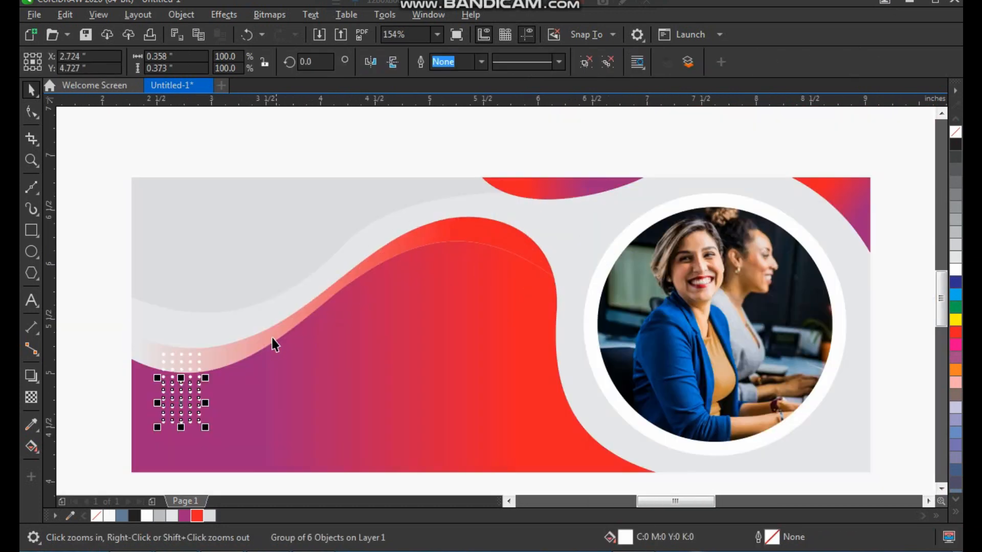
{"action": "left_click_drag", "start_coordinate": [175, 402], "coordinate": [834, 210]}
{"action": "scroll", "coordinate": [737, 290], "scroll_direction": "down", "scroll_amount": 5}
{"action": "left_click", "coordinate": [583, 157]}
Draw a straight diagonal line about 3.83 by 4.78 inches along the left edge of the reference background's red stripe.
{"action": "key", "text": "F2"}
{"action": "left_click_drag", "start_coordinate": [438, 169], "coordinate": [865, 361]}
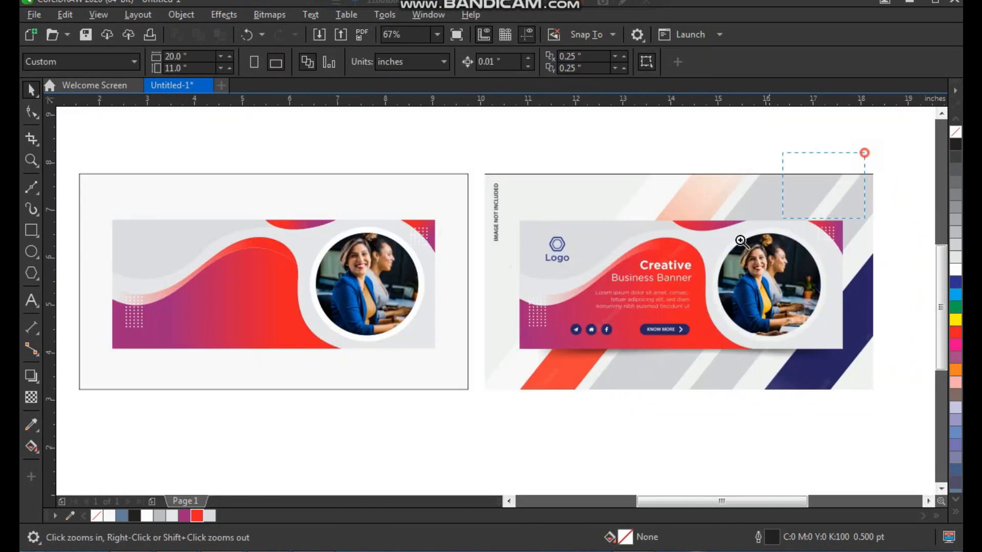
{"action": "left_click_drag", "start_coordinate": [740, 241], "coordinate": [105, 436]}
{"action": "key", "text": "F2"}
{"action": "left_click_drag", "start_coordinate": [522, 119], "coordinate": [958, 500]}
{"action": "left_click", "coordinate": [31, 187]}
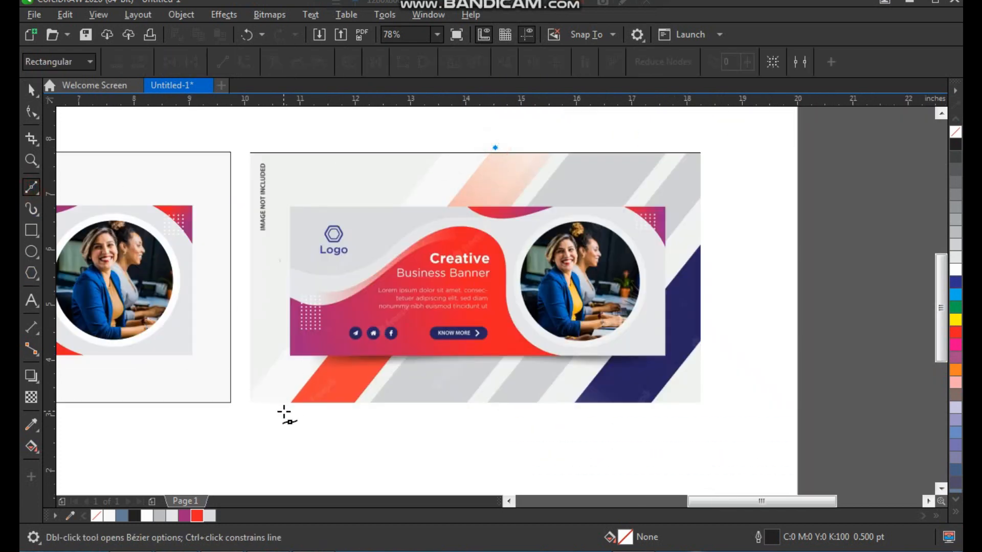
{"action": "left_click", "coordinate": [284, 413]}
{"action": "key", "text": "space"}
{"action": "key", "text": "F2"}
{"action": "left_click", "coordinate": [265, 356]}
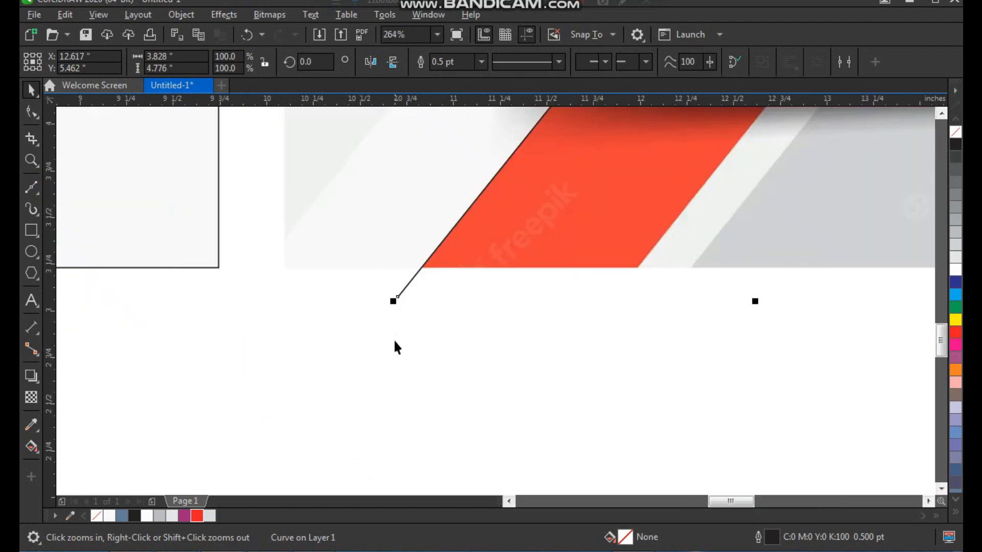
Place copies of the diagonal line along the reference's red stripe's right edge and both edges of the wide grey stripe beside it.
{"action": "scroll", "coordinate": [394, 338], "scroll_direction": "down", "scroll_amount": 2}
{"action": "key", "text": "F2"}
{"action": "left_click_drag", "start_coordinate": [361, 343], "coordinate": [665, 109]}
{"action": "key", "text": "F2"}
{"action": "left_click_drag", "start_coordinate": [535, 175], "coordinate": [650, 92]}
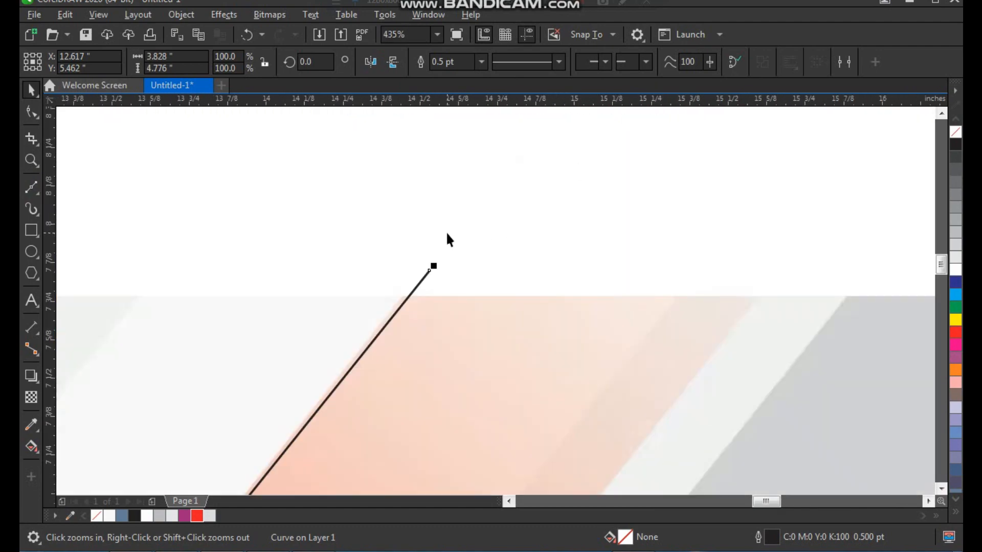
{"action": "scroll", "coordinate": [446, 234], "scroll_direction": "down", "scroll_amount": 3}
{"action": "key", "text": "F2"}
{"action": "left_click_drag", "start_coordinate": [260, 205], "coordinate": [599, 430]}
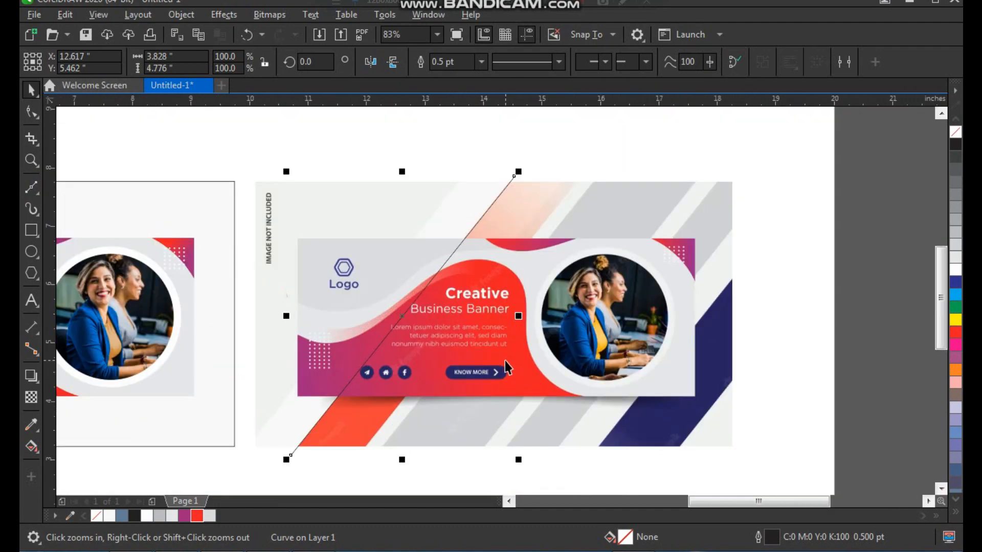
{"action": "left_click_drag", "start_coordinate": [465, 153], "coordinate": [613, 287]}
{"action": "key", "text": "space"}
{"action": "left_click_drag", "start_coordinate": [397, 213], "coordinate": [918, 299]}
{"action": "scroll", "coordinate": [709, 299], "scroll_direction": "down", "scroll_amount": 3}
{"action": "key", "text": "F2"}
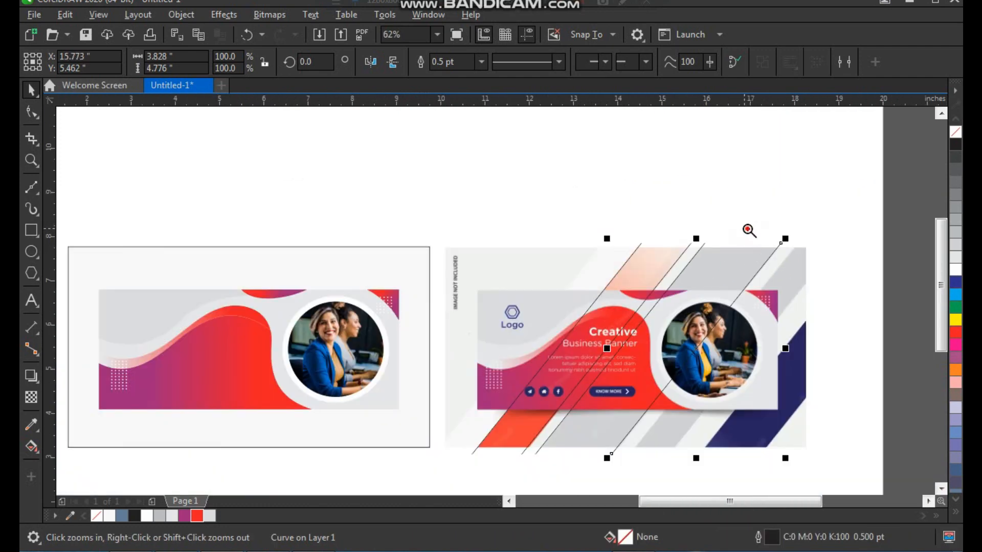
Place more copies of the diagonal line along the edges of the reference's narrower grey stripe and navy stripe.
{"action": "left_click_drag", "start_coordinate": [746, 227], "coordinate": [834, 357]}
{"action": "left_click_drag", "start_coordinate": [446, 182], "coordinate": [658, 227]}
{"action": "scroll", "coordinate": [430, 302], "scroll_direction": "down", "scroll_amount": 3}
{"action": "key", "text": "F2"}
{"action": "left_click_drag", "start_coordinate": [412, 305], "coordinate": [549, 467]}
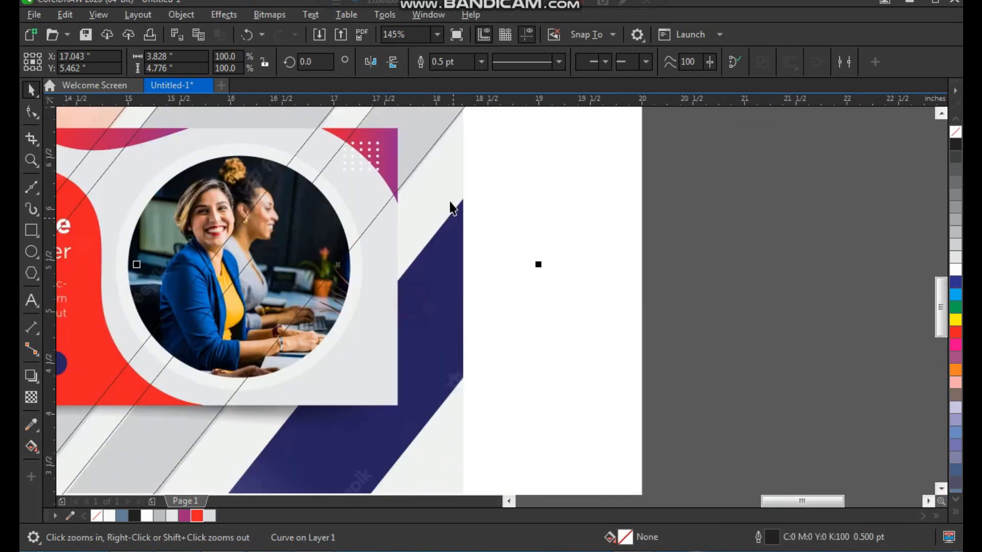
{"action": "left_click_drag", "start_coordinate": [434, 146], "coordinate": [644, 235]}
{"action": "left_click", "coordinate": [569, 278]}
{"action": "key", "text": "z"}
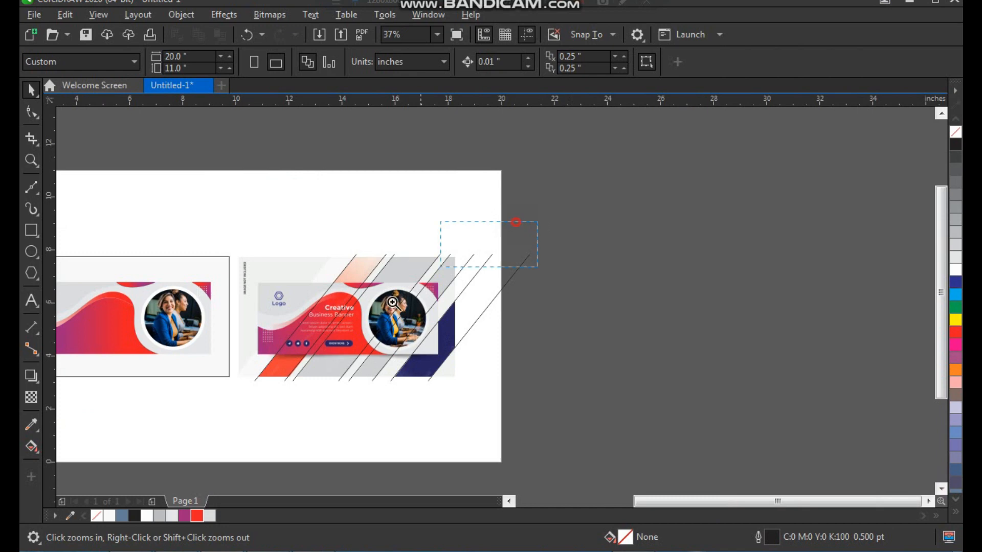
Draw a rectangle framing the reference banner image, about 8.17 by 4.54 inches.
{"action": "left_click", "coordinate": [370, 314]}
{"action": "key", "text": "space"}
{"action": "left_click", "coordinate": [344, 241]}
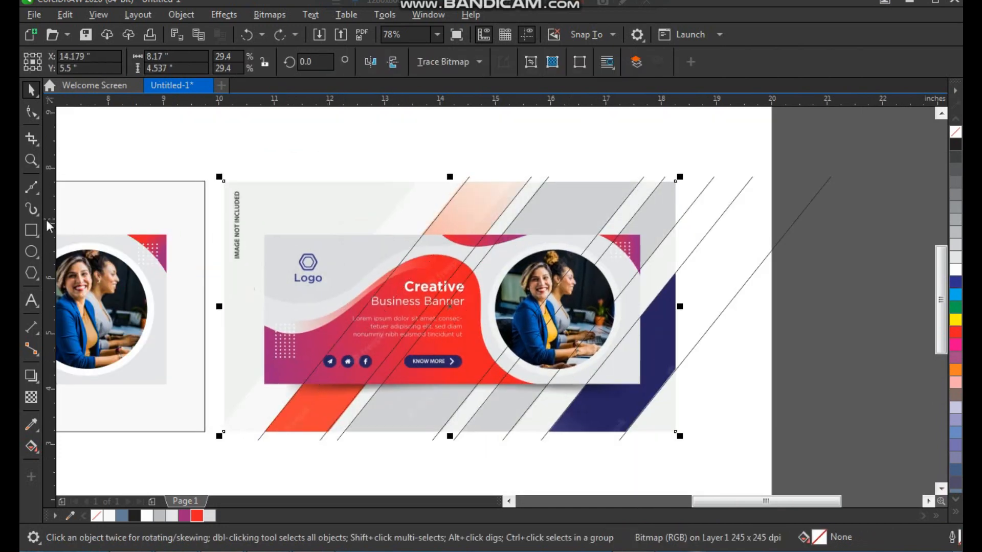
{"action": "left_click", "coordinate": [29, 231]}
{"action": "key", "text": "space"}
{"action": "left_click", "coordinate": [397, 146]}
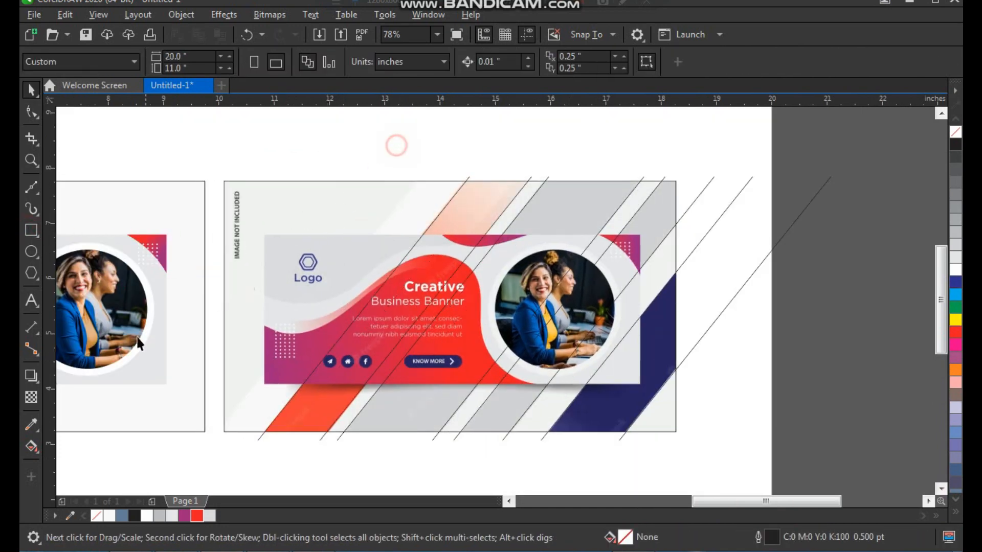
Use Smart Fill to create four closed stripe shapes between the diagonal lines over the reference's red, grey and navy stripes.
{"action": "left_click", "coordinate": [37, 452]}
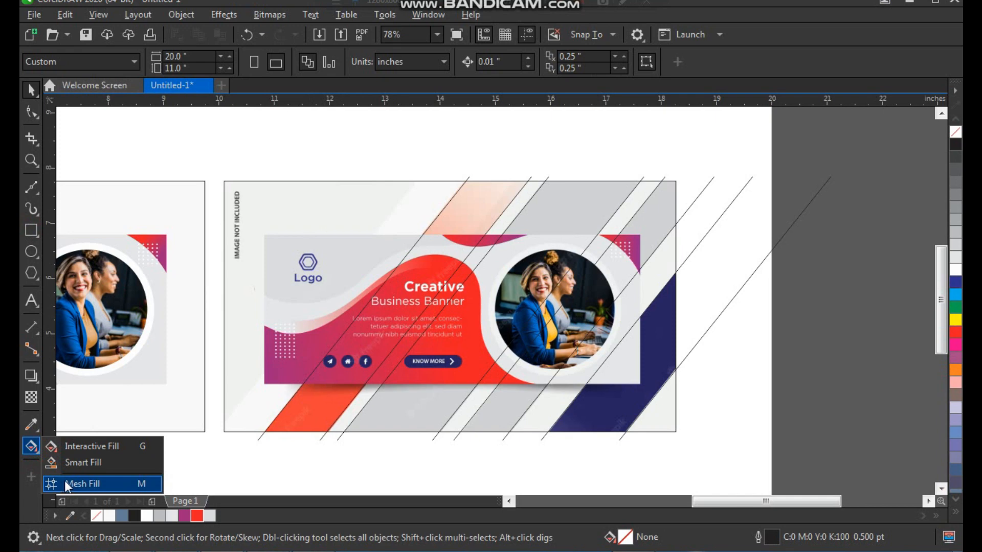
{"action": "left_click", "coordinate": [71, 462]}
{"action": "left_click", "coordinate": [494, 209]}
{"action": "left_click", "coordinate": [546, 208]}
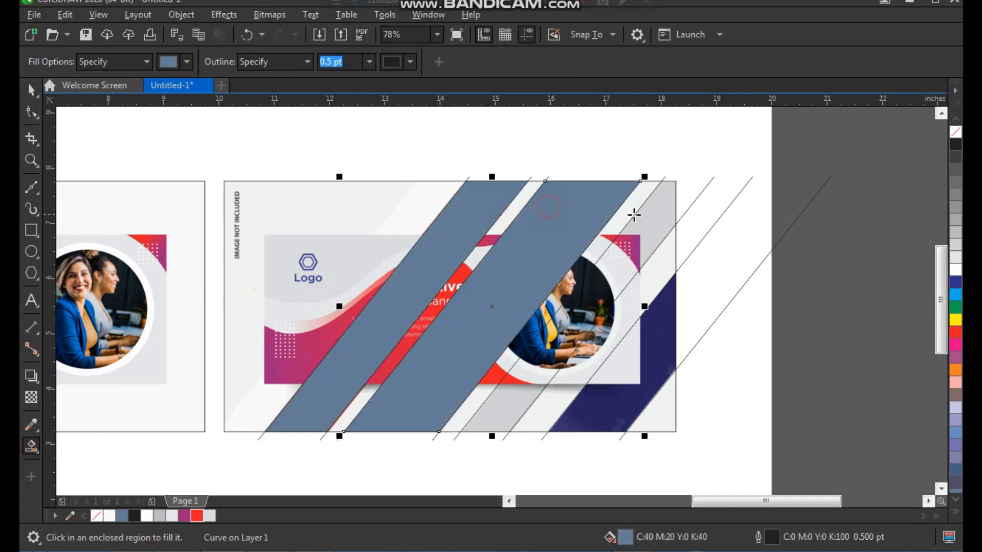
{"action": "left_click", "coordinate": [644, 219]}
{"action": "left_click", "coordinate": [659, 310]}
Select the four filled stripe shapes and group them.
{"action": "key", "text": "space"}
{"action": "left_click", "coordinate": [807, 354]}
{"action": "left_click", "coordinate": [657, 381]}
{"action": "left_click", "coordinate": [654, 224], "text": "shift"}
{"action": "left_click", "coordinate": [533, 215], "text": "shift"}
{"action": "left_click", "coordinate": [485, 215], "text": "shift"}
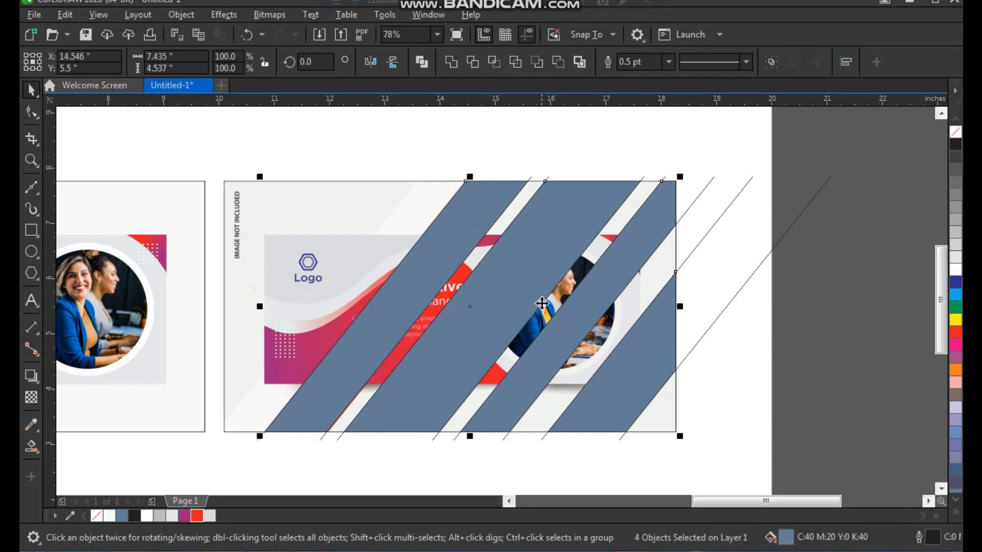
{"action": "scroll", "coordinate": [532, 314], "scroll_direction": "down", "scroll_amount": 2}
{"action": "key", "text": "F2"}
{"action": "left_click_drag", "start_coordinate": [641, 205], "coordinate": [152, 392]}
{"action": "key", "text": "ctrl+g"}
Align the stripe group with the right edge of the recreated banner's background rectangle.
{"action": "left_click", "coordinate": [437, 398], "text": "shift"}
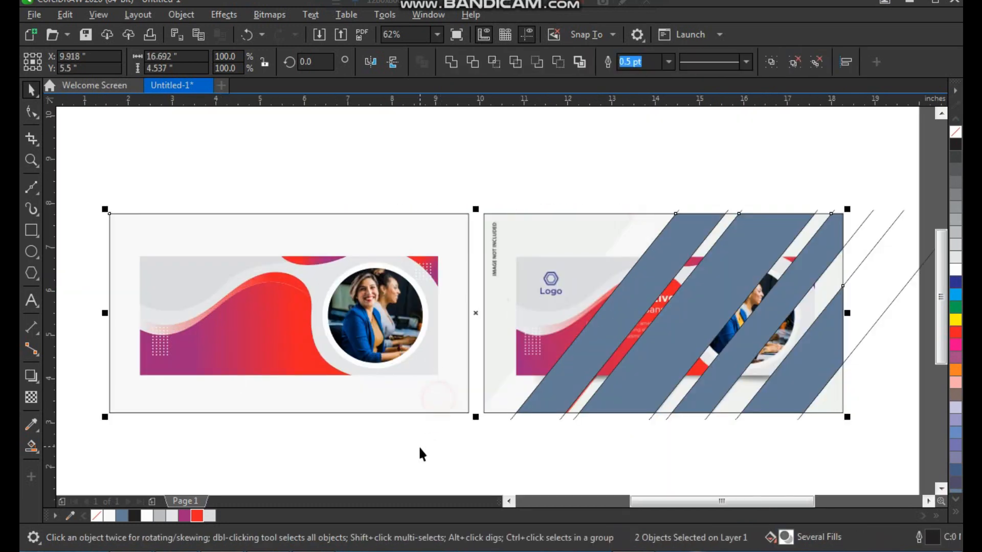
{"action": "key", "text": "r"}
{"action": "left_click", "coordinate": [413, 452]}
{"action": "left_click", "coordinate": [416, 366]}
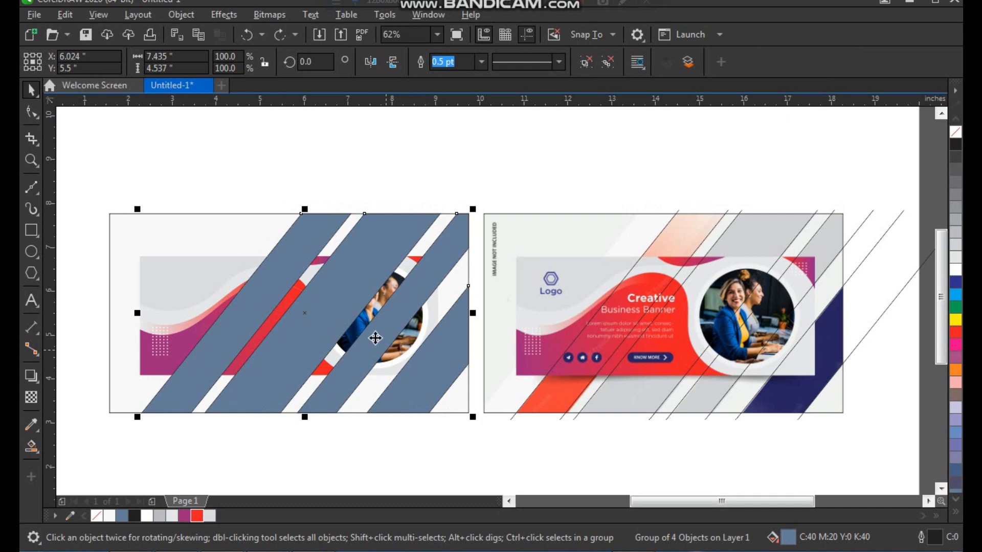
Send the stripe group behind the banner artwork, with the light background rectangle at the very back.
{"action": "key", "text": "shift+Page_Down"}
{"action": "left_click", "coordinate": [266, 226]}
{"action": "key", "text": "shift+Page_Down"}
{"action": "left_click", "coordinate": [321, 189]}
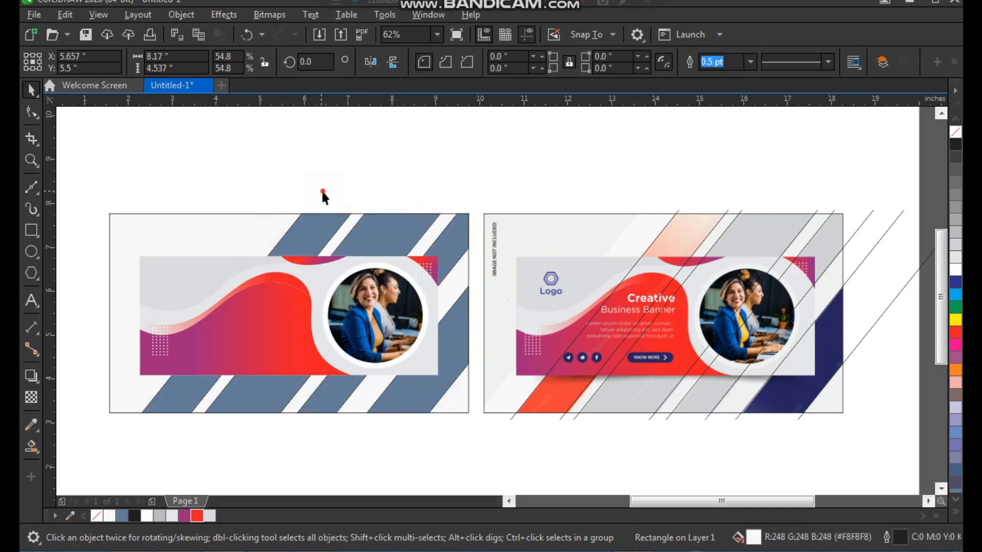
Remove the outline from the recreated banner's light background rectangle.
{"action": "left_click", "coordinate": [272, 222]}
{"action": "key", "text": "z"}
{"action": "left_click", "coordinate": [284, 392]}
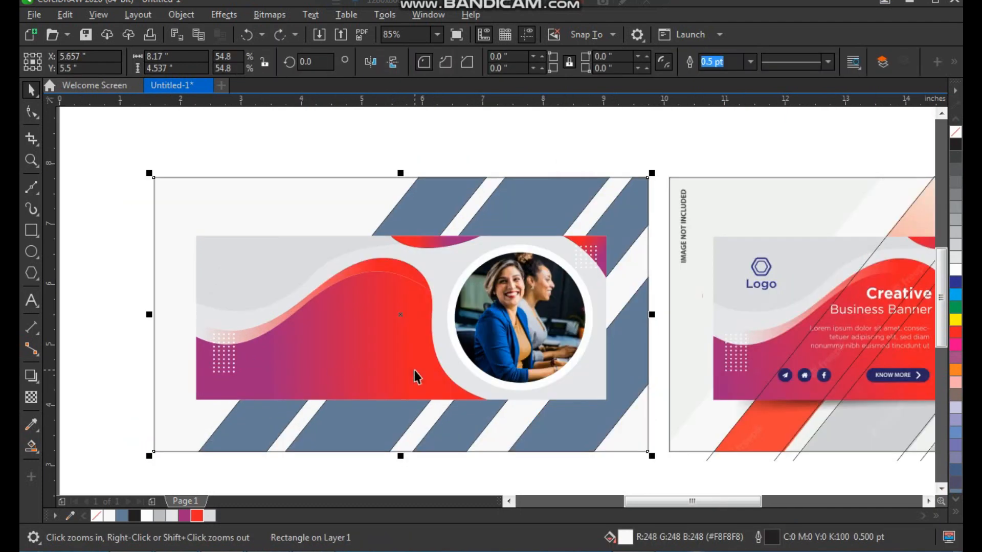
{"action": "key", "text": "space"}
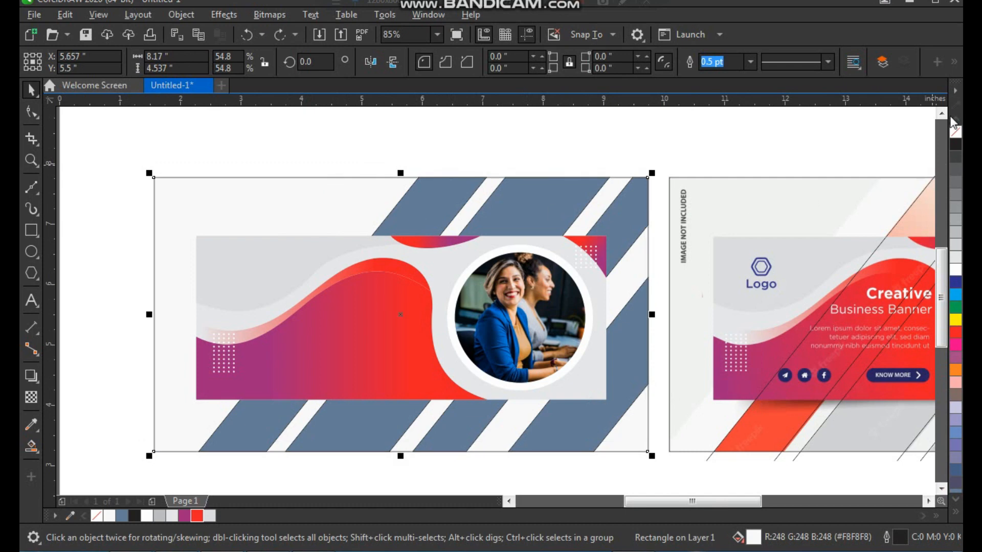
{"action": "right_click", "coordinate": [953, 134]}
{"action": "left_click", "coordinate": [829, 129]}
Ungroup the four stripes in the recreated background and remove their outlines.
{"action": "key", "text": "F2"}
{"action": "left_click_drag", "start_coordinate": [288, 158], "coordinate": [694, 465]}
{"action": "left_click_drag", "start_coordinate": [511, 174], "coordinate": [481, 174]}
{"action": "key", "text": "ctrl+z"}
{"action": "key", "text": "ctrl+u"}
{"action": "right_click", "coordinate": [954, 133]}
{"action": "key", "text": "F4"}
{"action": "left_click", "coordinate": [390, 134]}
Fill the leftmost stripe of the recreated background with red #EC1C24.
{"action": "key", "text": "F2"}
{"action": "left_click_drag", "start_coordinate": [284, 150], "coordinate": [865, 404]}
{"action": "key", "text": "F3"}
{"action": "key", "text": "F2"}
{"action": "left_click_drag", "start_coordinate": [206, 221], "coordinate": [521, 397]}
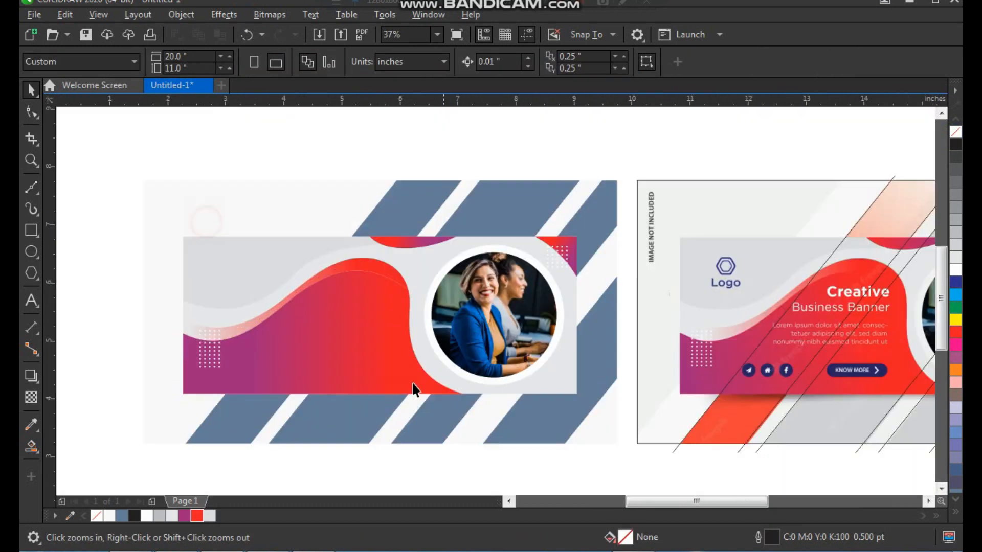
{"action": "left_click", "coordinate": [250, 432]}
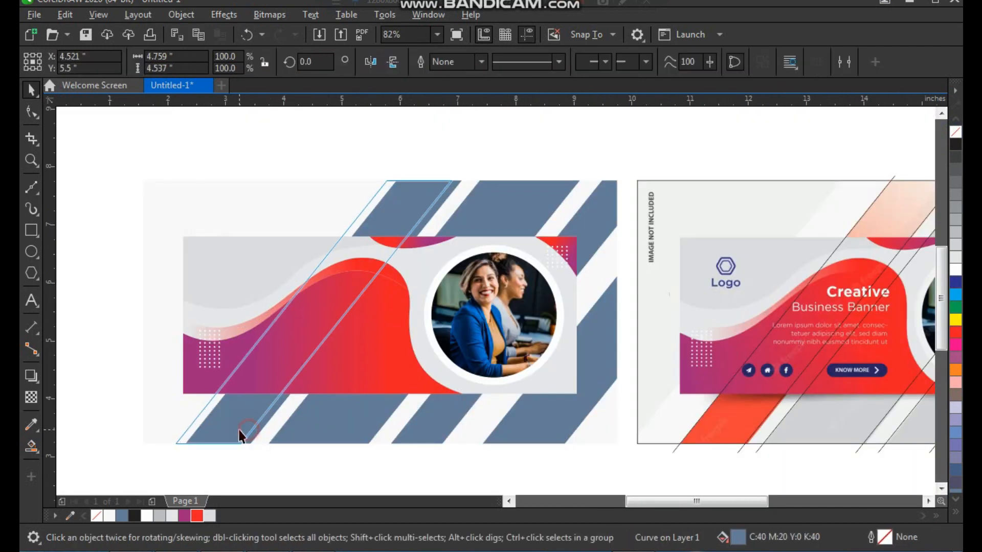
{"action": "left_click", "coordinate": [196, 517]}
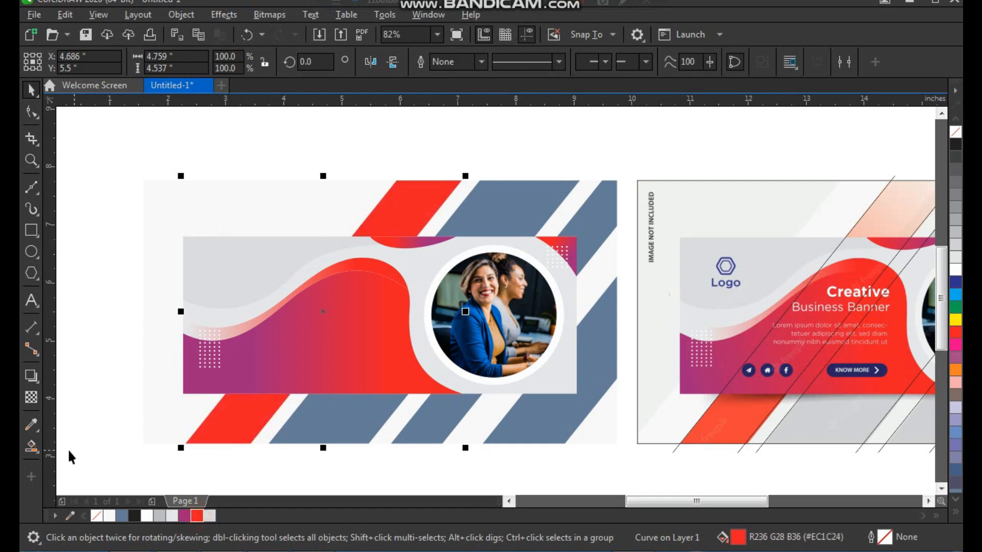
Apply a linear fountain transparency to the red stripe so it fades out toward its upper-right end.
{"action": "left_click", "coordinate": [30, 398]}
{"action": "left_click_drag", "start_coordinate": [277, 364], "coordinate": [421, 197]}
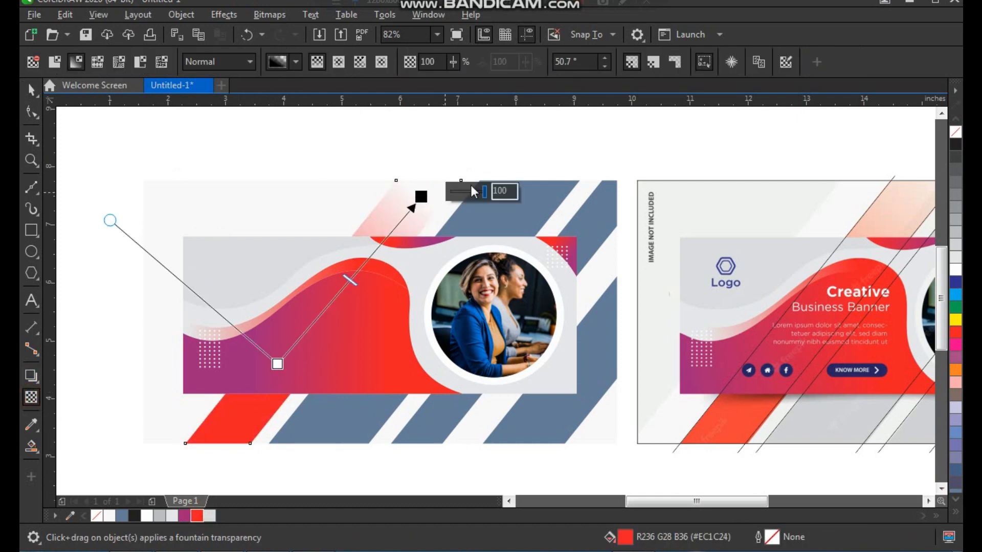
{"action": "key", "text": "space"}
{"action": "left_click", "coordinate": [513, 140]}
Sample the greys of the reference's two grey stripes and apply them to the two middle stripes of the recreated background.
{"action": "key", "text": "F4"}
{"action": "key", "text": "F2"}
{"action": "left_click_drag", "start_coordinate": [275, 187], "coordinate": [715, 376]}
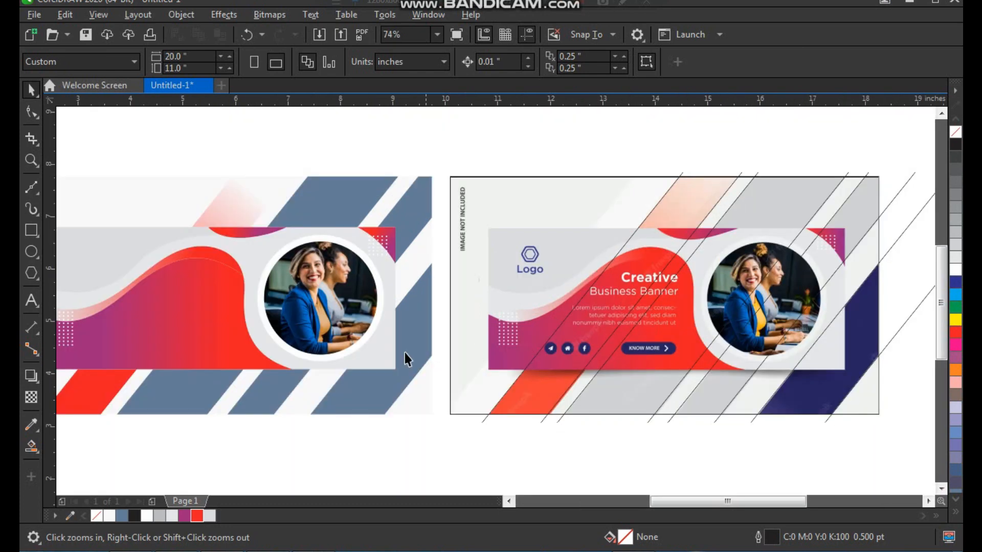
{"action": "left_click", "coordinate": [31, 426]}
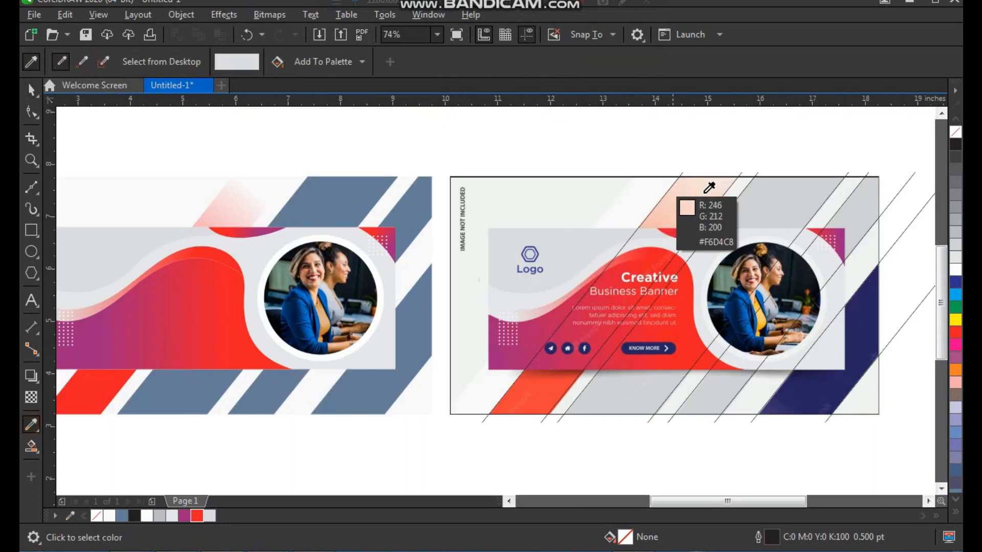
{"action": "left_click", "coordinate": [774, 195]}
{"action": "left_click", "coordinate": [355, 190]}
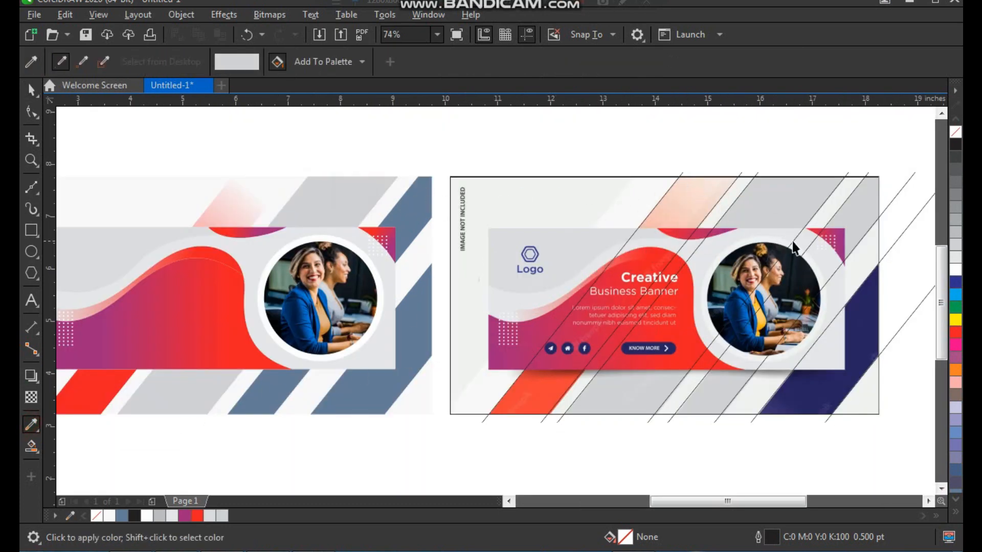
{"action": "left_click", "coordinate": [858, 216], "text": "shift"}
{"action": "left_click", "coordinate": [413, 214]}
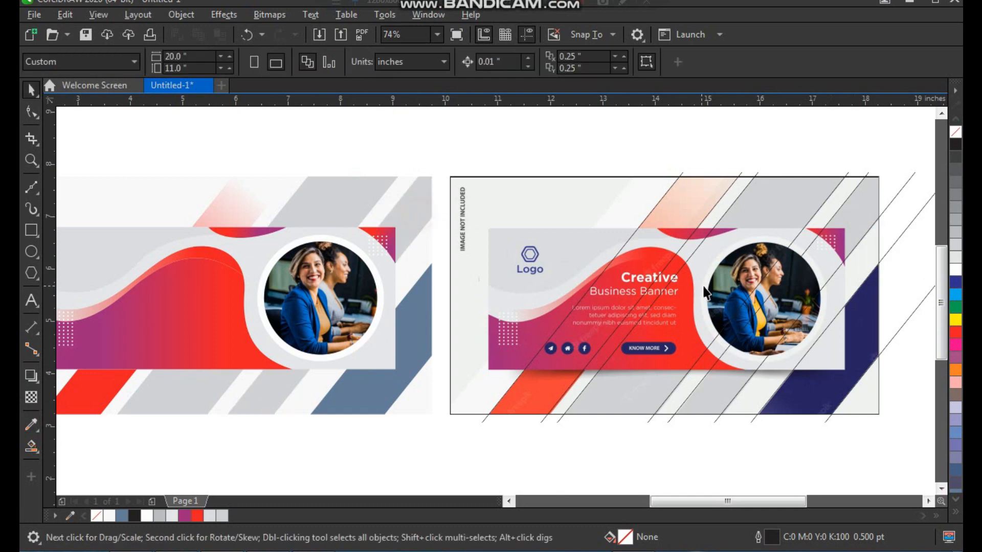
Sample the reference's navy stripe colour and apply it to the rightmost stripe of the recreated background.
{"action": "left_click", "coordinate": [869, 303], "text": "shift"}
{"action": "left_click", "coordinate": [406, 313]}
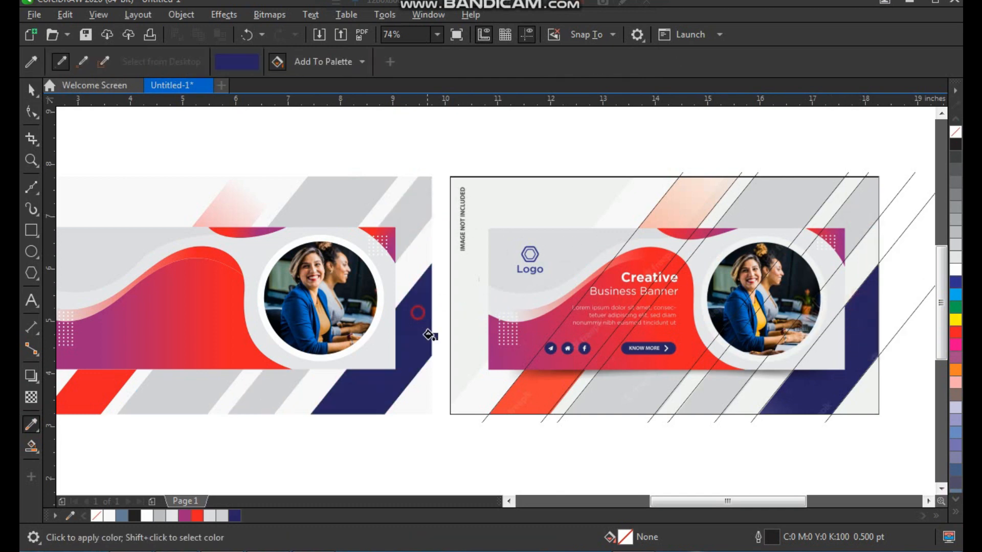
{"action": "key", "text": "space"}
{"action": "scroll", "coordinate": [441, 399], "scroll_direction": "down", "scroll_amount": 1}
{"action": "key", "text": "F2"}
{"action": "left_click_drag", "start_coordinate": [187, 244], "coordinate": [720, 442]}
{"action": "left_click", "coordinate": [508, 454]}
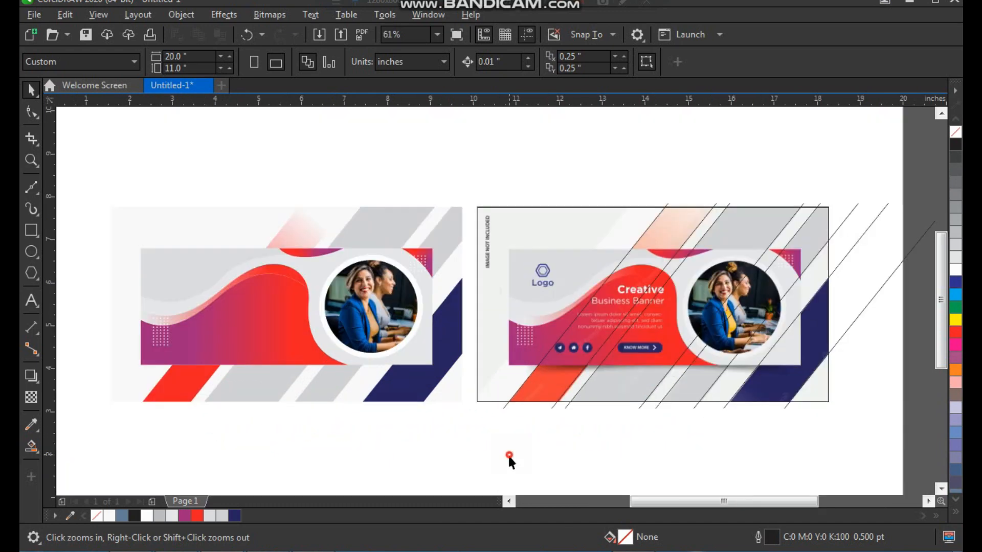
Delete the framing rectangle and all diagonal tracing lines from over the reference banner.
{"action": "left_click", "coordinate": [502, 208]}
{"action": "left_click", "coordinate": [517, 173]}
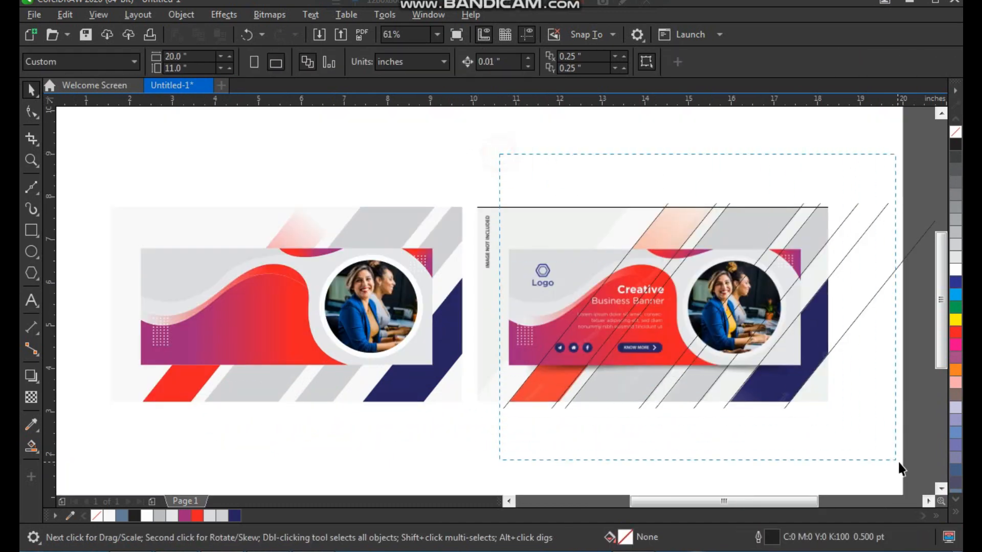
{"action": "left_click_drag", "start_coordinate": [900, 468], "coordinate": [757, 424]}
{"action": "left_click", "coordinate": [699, 452]}
{"action": "left_click_drag", "start_coordinate": [932, 176], "coordinate": [564, 391]}
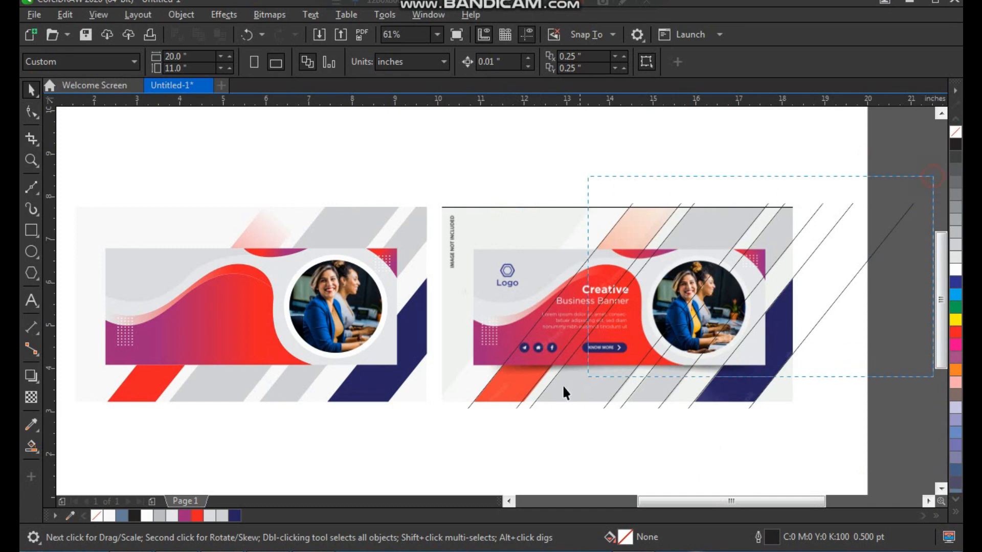
{"action": "left_click_drag", "start_coordinate": [484, 428], "coordinate": [484, 428]}
{"action": "key", "text": "Delete"}
{"action": "left_click", "coordinate": [545, 312]}
{"action": "key", "text": "Delete"}
Compare the recreated banner and its striped background with the reference image.
{"action": "key", "text": "z"}
{"action": "left_click_drag", "start_coordinate": [819, 177], "coordinate": [101, 448]}
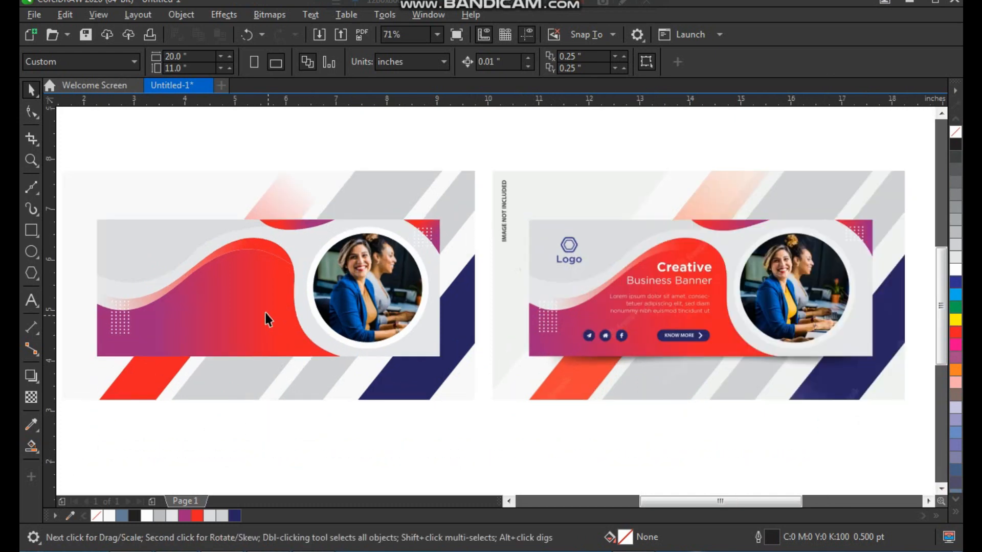
{"action": "scroll", "coordinate": [265, 312], "scroll_direction": "down", "scroll_amount": 2}
{"action": "left_click_drag", "start_coordinate": [153, 209], "coordinate": [593, 354]}
{"action": "left_click_drag", "start_coordinate": [863, 164], "coordinate": [100, 432]}
{"action": "key", "text": "space"}
{"action": "left_click", "coordinate": [272, 452]}
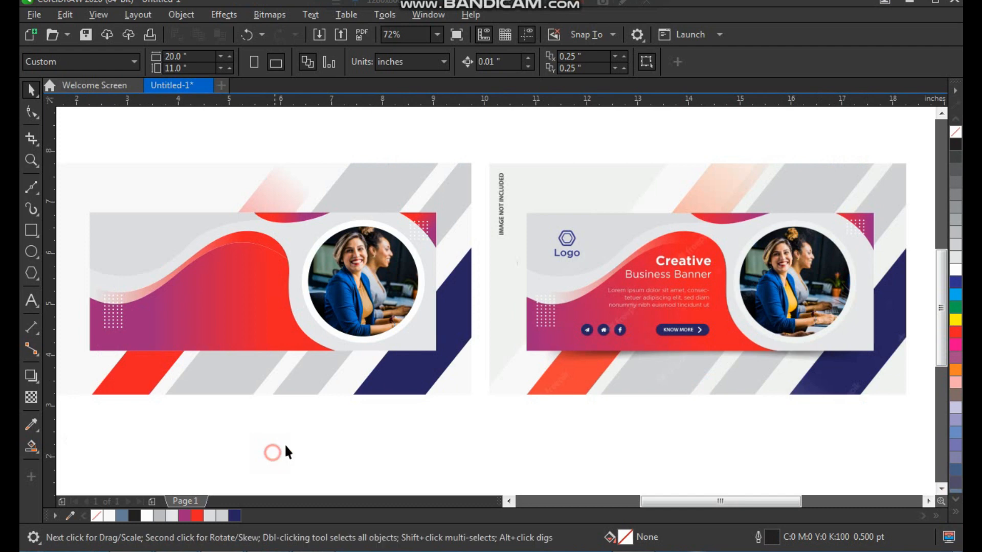
{"action": "scroll", "coordinate": [378, 432], "scroll_direction": "down", "scroll_amount": 2}
{"action": "key", "text": "space"}
{"action": "left_click_drag", "start_coordinate": [184, 249], "coordinate": [670, 409]}
{"action": "key", "text": "space"}
{"action": "left_click", "coordinate": [546, 448]}
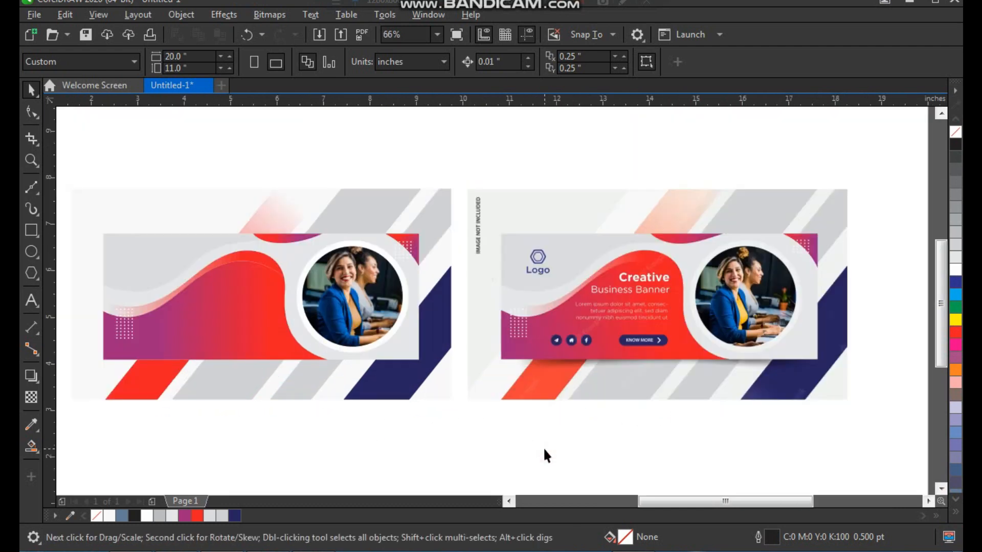